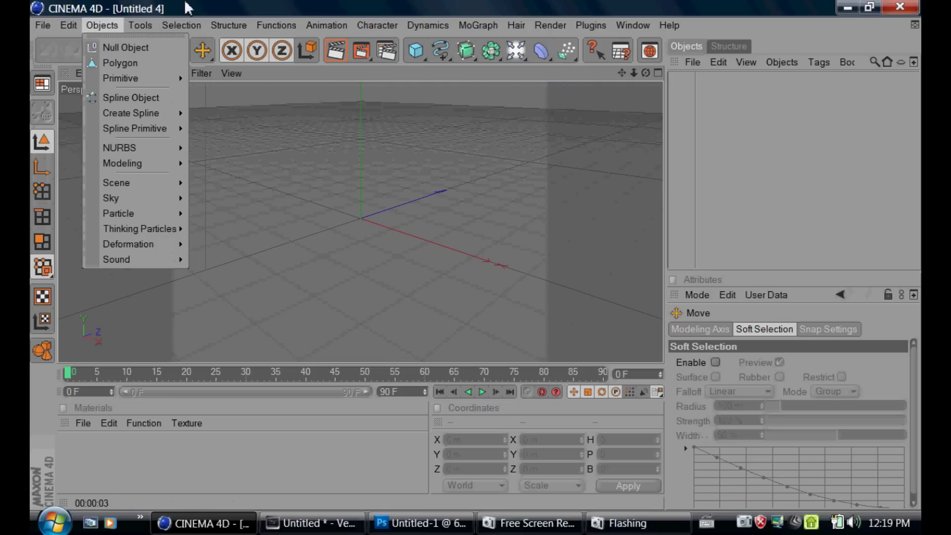
Add a MoGraph Text object to the scene.
left_click(103, 26)
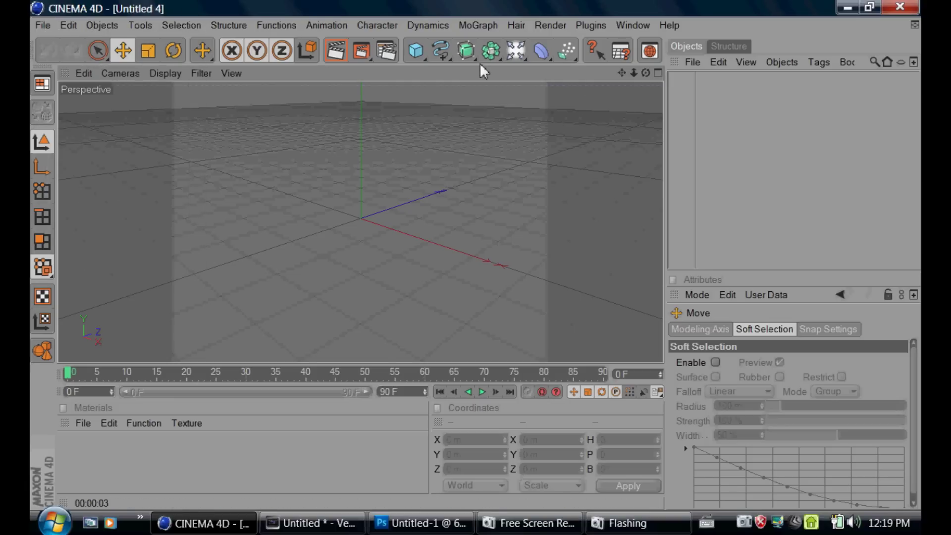
left_click(492, 23)
left_click(492, 23)
left_click(449, 48)
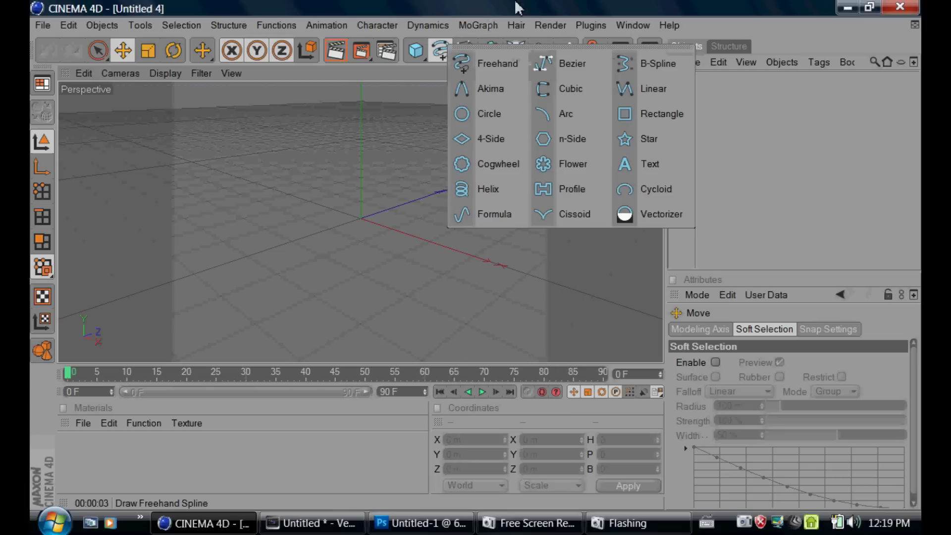
left_click(479, 23)
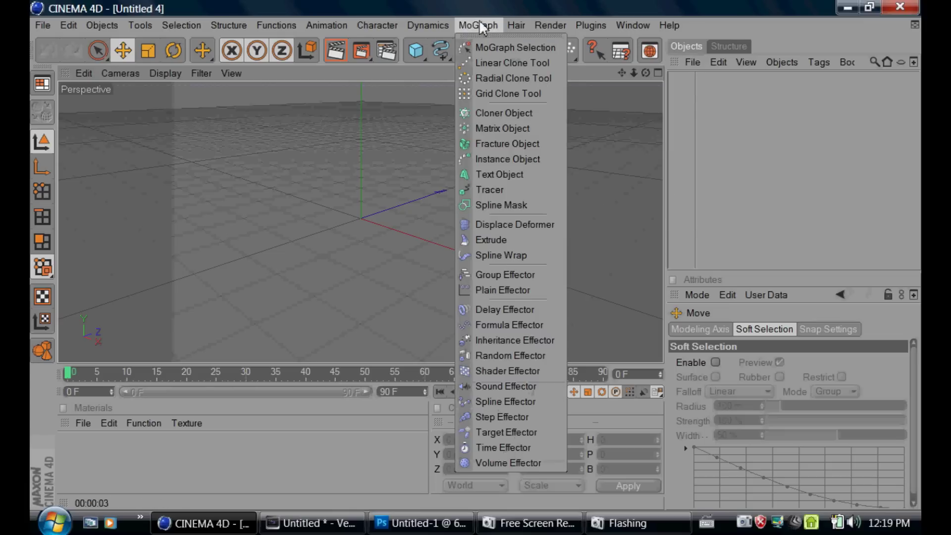
left_click(490, 174)
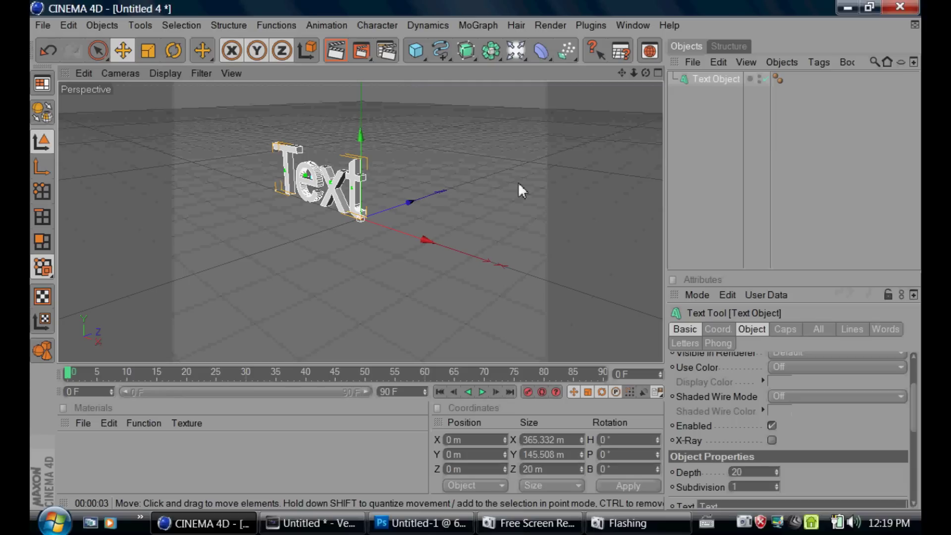
Change the text to IWM and set its font to Graffiti Treat.
left_click(764, 326)
left_click(759, 412)
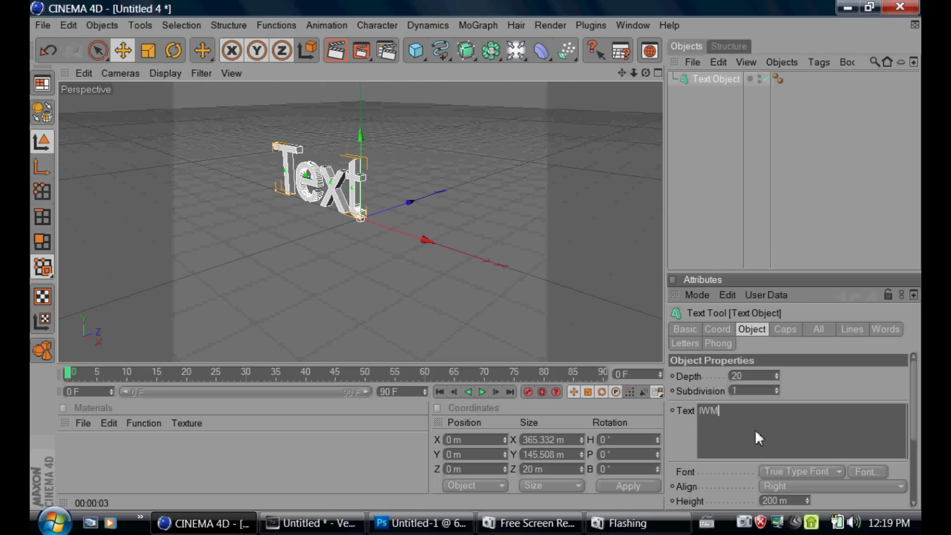
left_click(868, 471)
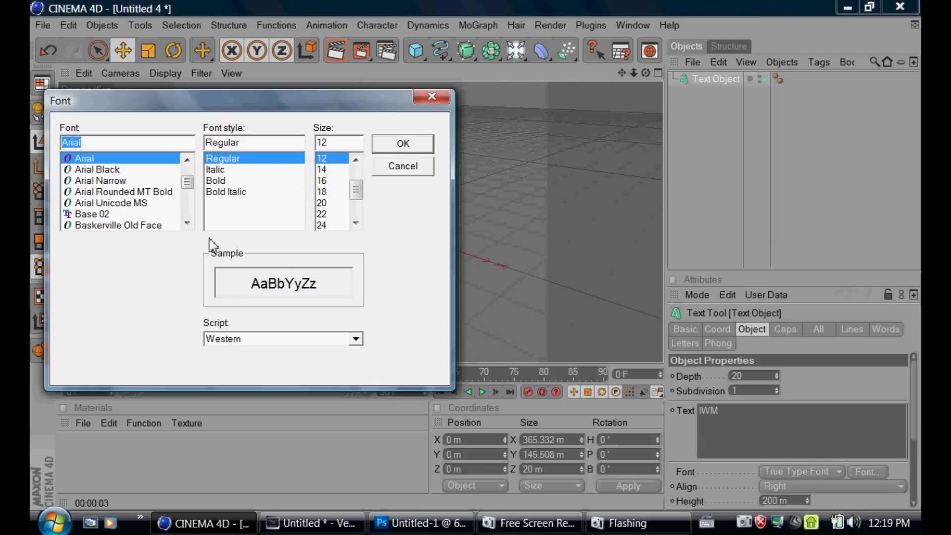
type("gra")
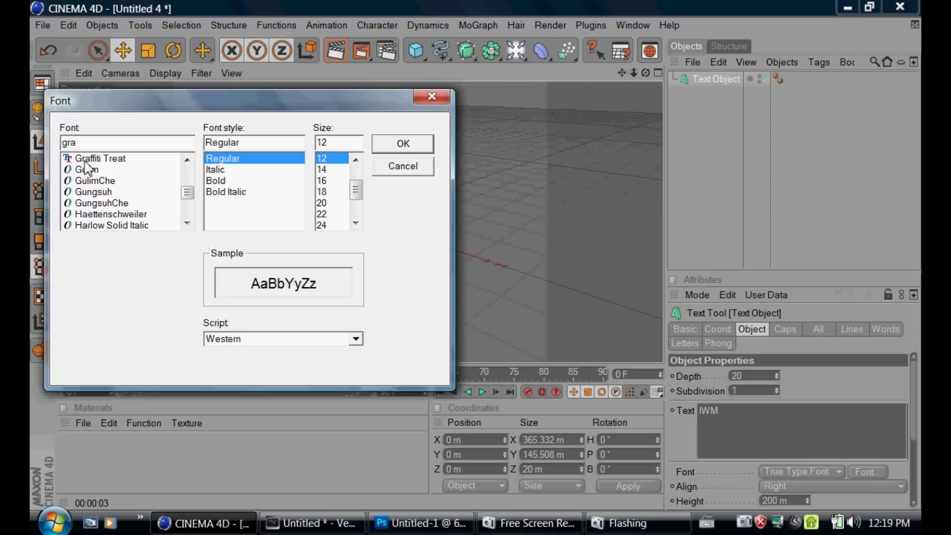
left_click(90, 158)
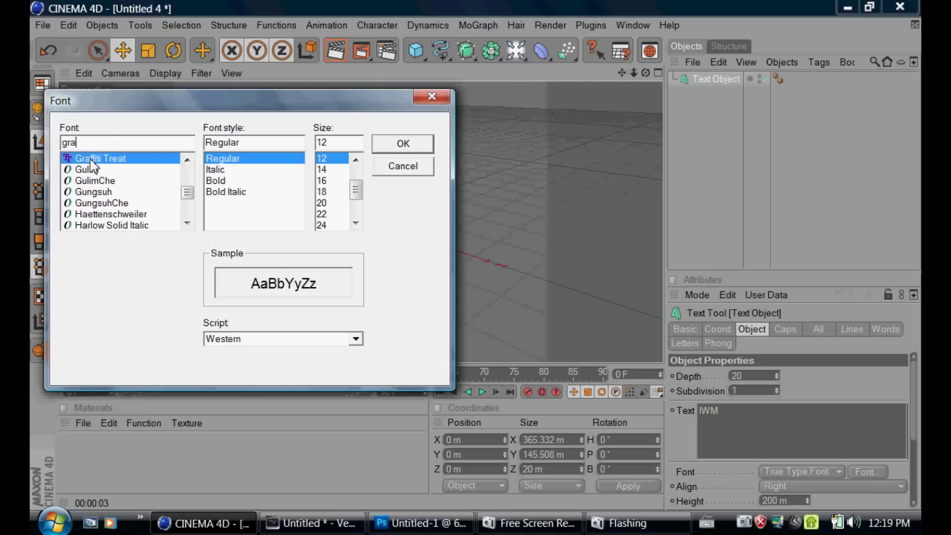
left_click(399, 145)
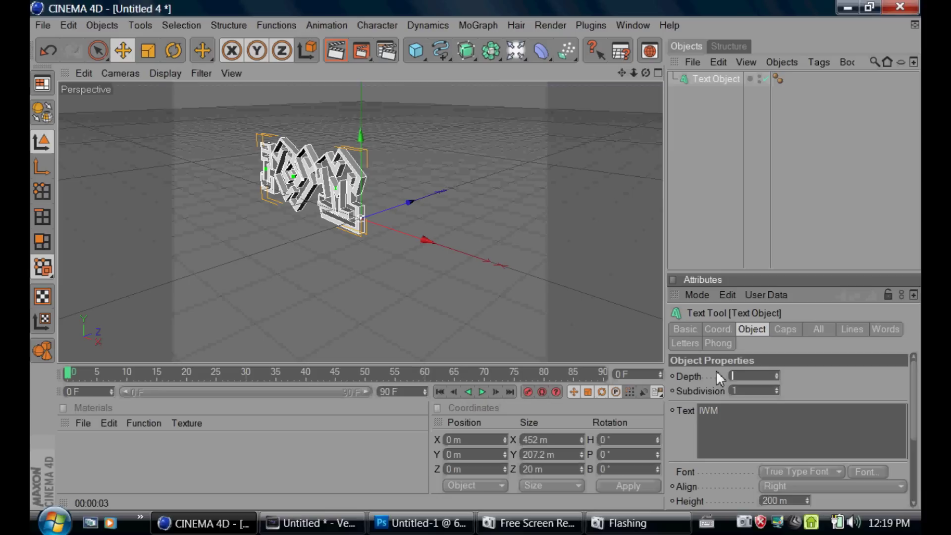
Set the IWM text's extrusion depth to 100 and inspect the thicker lettering.
type("100")
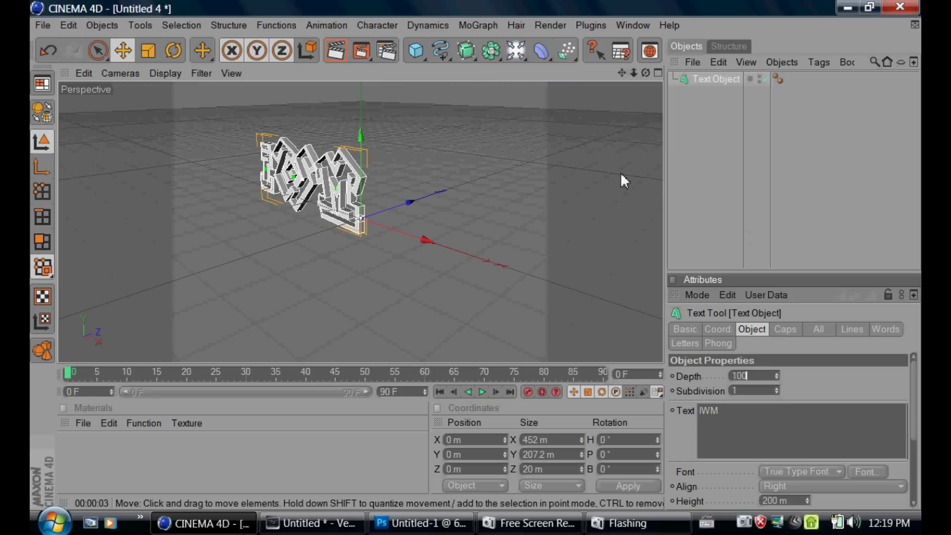
left_click(620, 172)
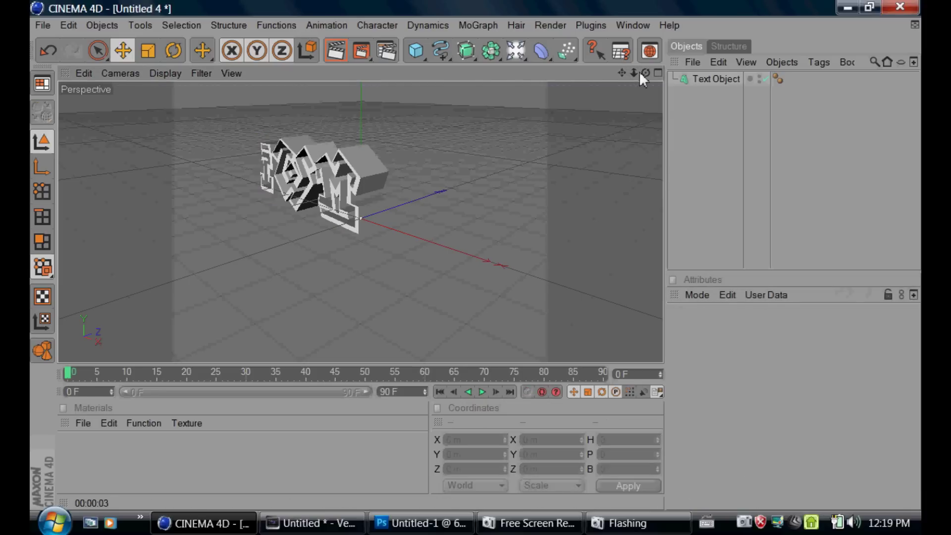
mouse_move(476, 255)
left_mouse_down("alt")
mouse_move(495, 248)
mouse_move(451, 258)
mouse_move(474, 251)
mouse_move(471, 278)
mouse_move(479, 253)
mouse_move(468, 255)
mouse_move(477, 253)
left_mouse_up("alt")
left_click_drag(622, 73, 491, 255)
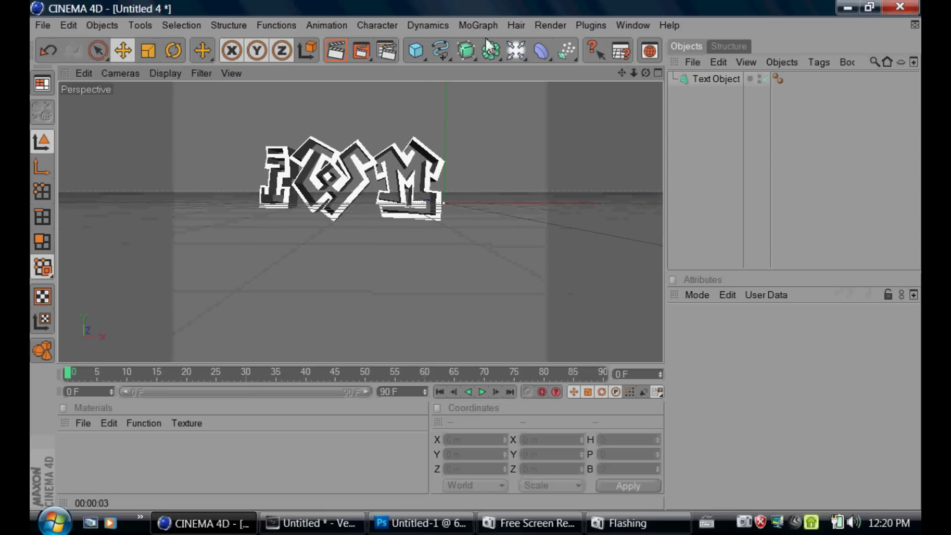
Add a Floor and rotate it about 90° on P into an upright backdrop.
left_click(513, 47)
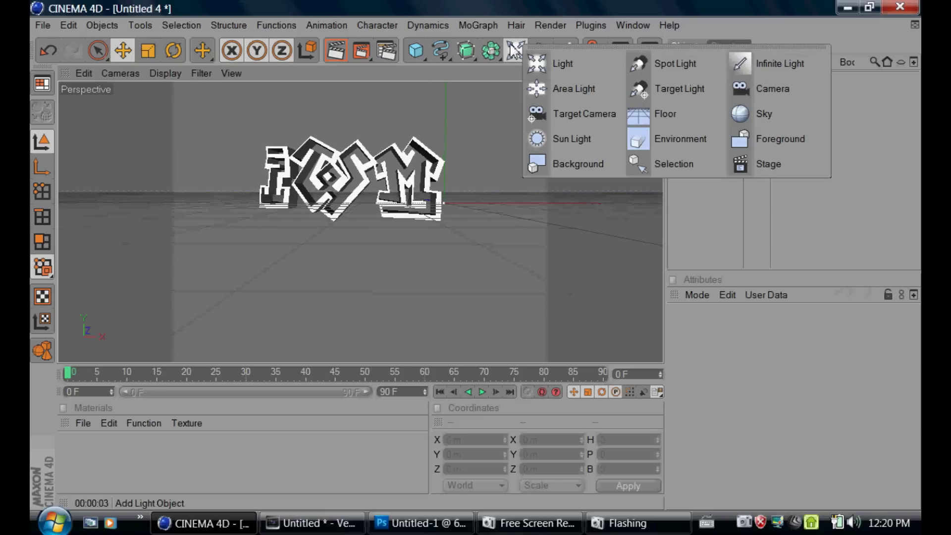
left_click(683, 112)
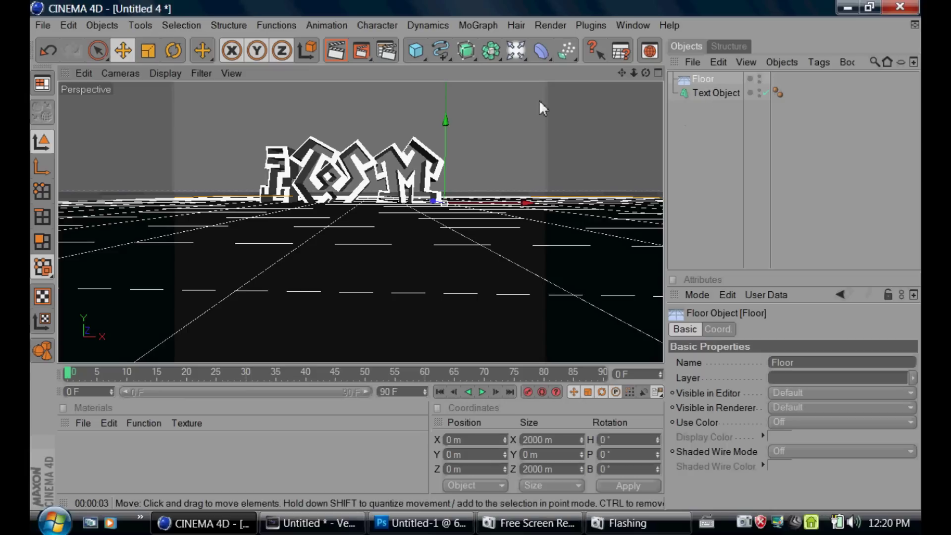
left_click(178, 42)
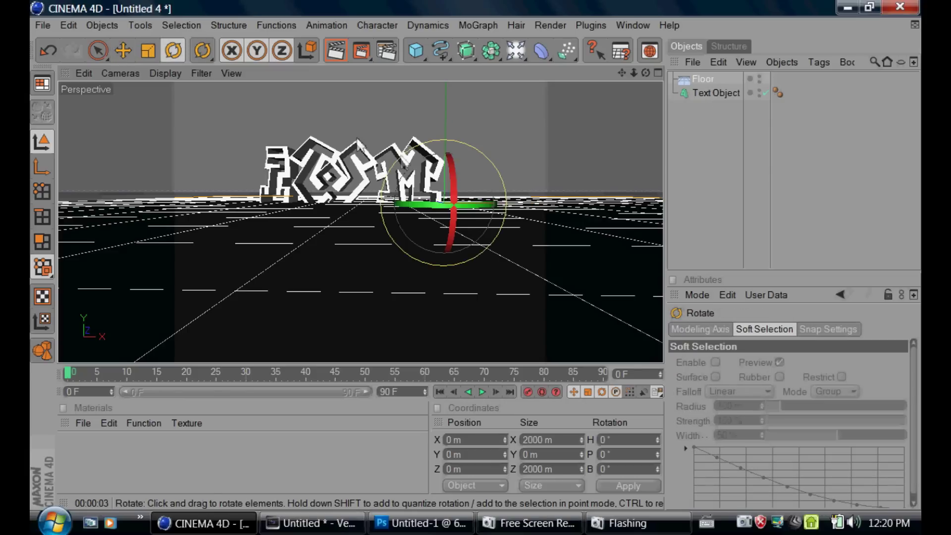
left_click_drag(473, 179, 469, 272)
mouse_move(454, 192)
left_mouse_down()
mouse_move(454, 200)
mouse_move(452, 189)
left_mouse_up()
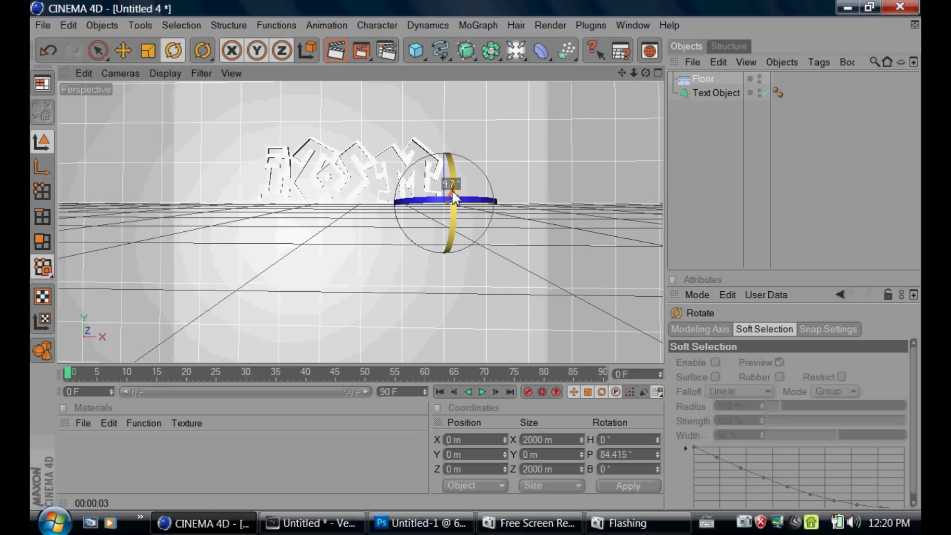
Move the IWM text back along Z to -105.618 m.
left_click(691, 91)
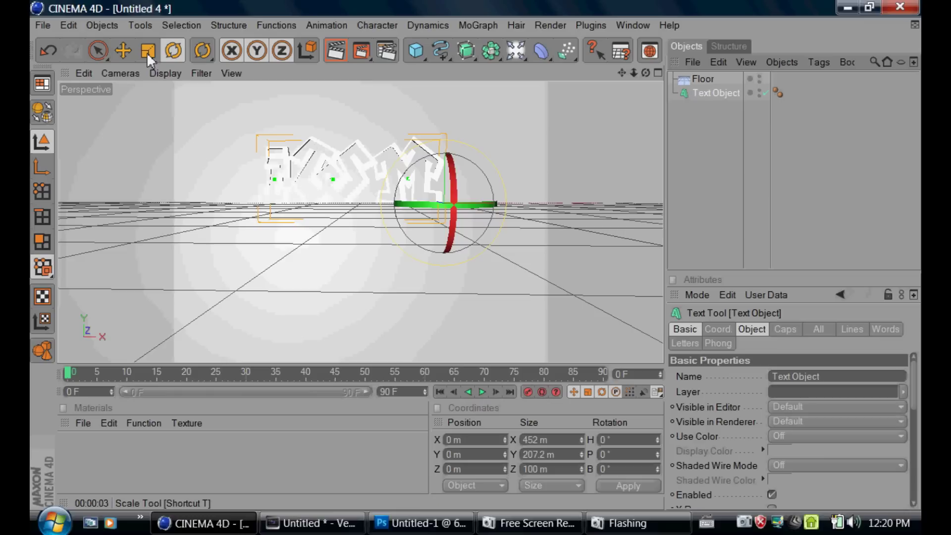
left_click(123, 50)
left_click_drag(434, 201, 440, 206)
mouse_move(475, 257)
left_mouse_down()
mouse_move(500, 329)
mouse_move(477, 259)
left_mouse_up()
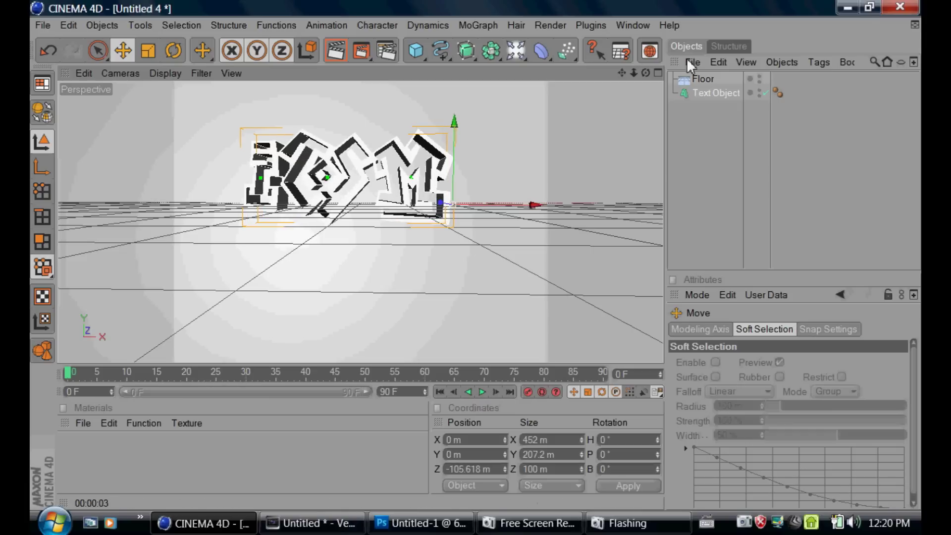
Create a Nukei material and change its diffuse colour from blue to green.
left_click(698, 94)
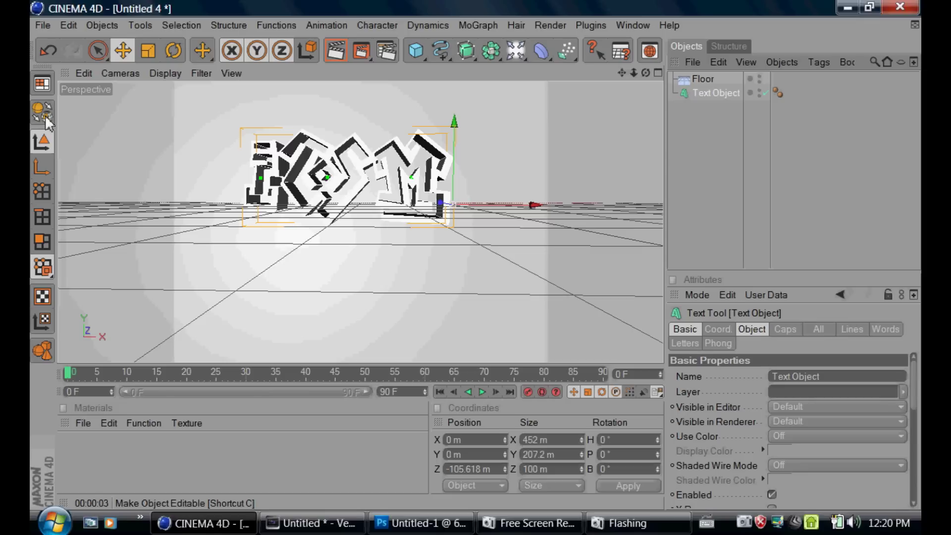
left_click(94, 430)
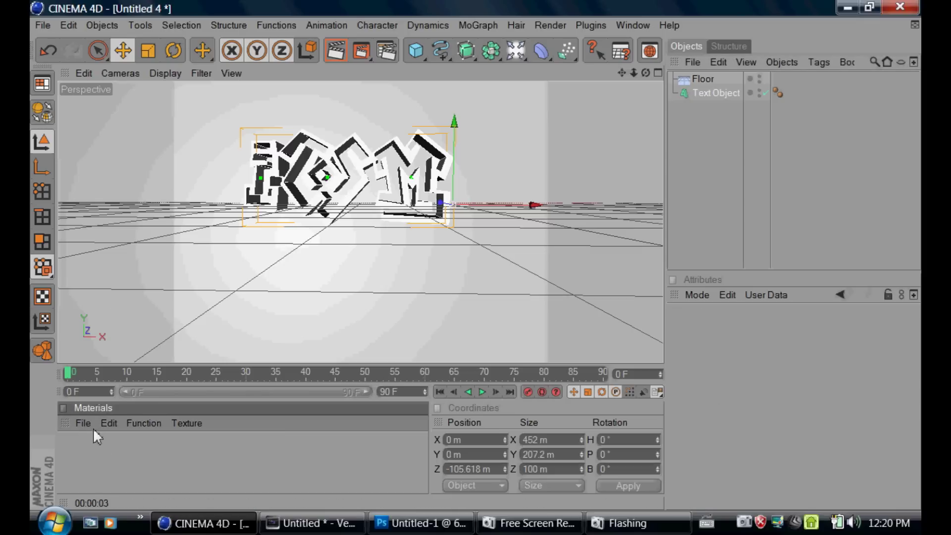
left_click(83, 423)
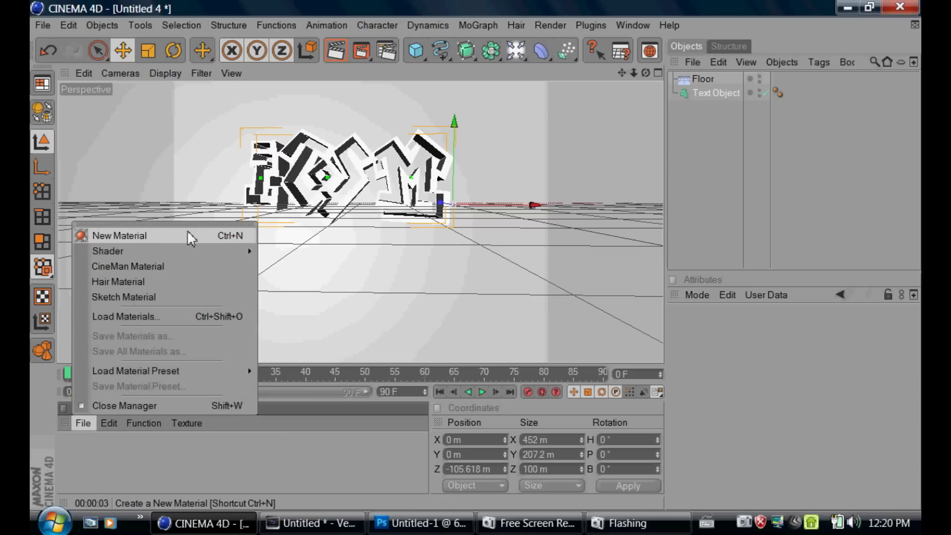
mouse_move(215, 245)
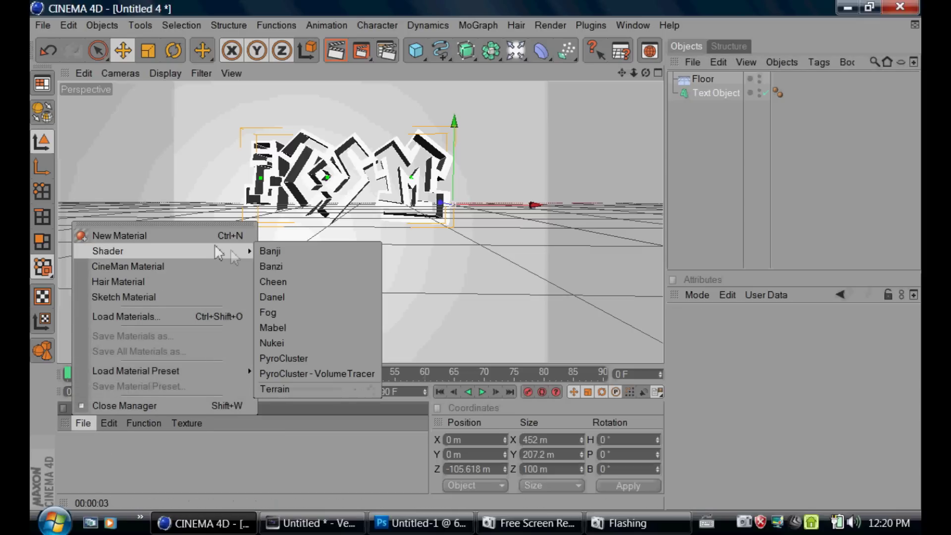
left_click(276, 347)
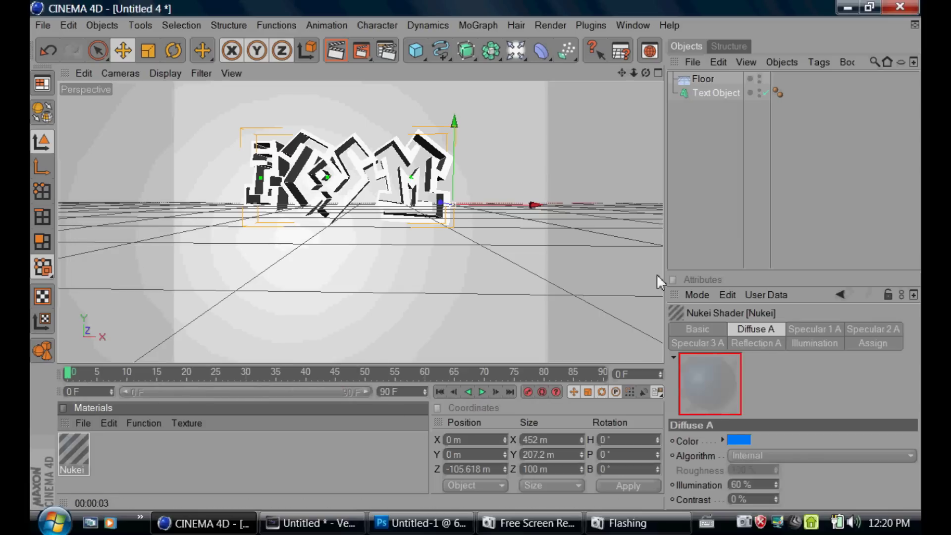
left_click(738, 440)
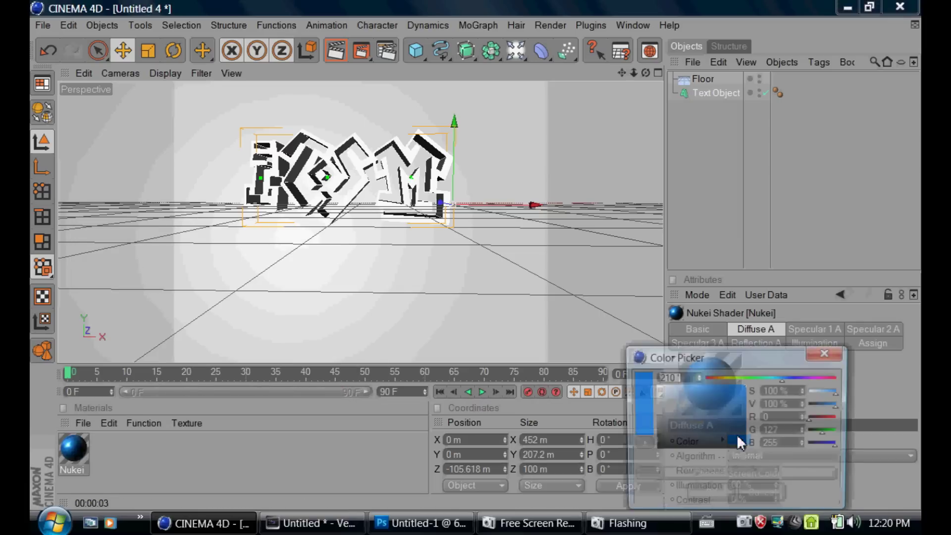
left_click_drag(753, 378, 749, 379)
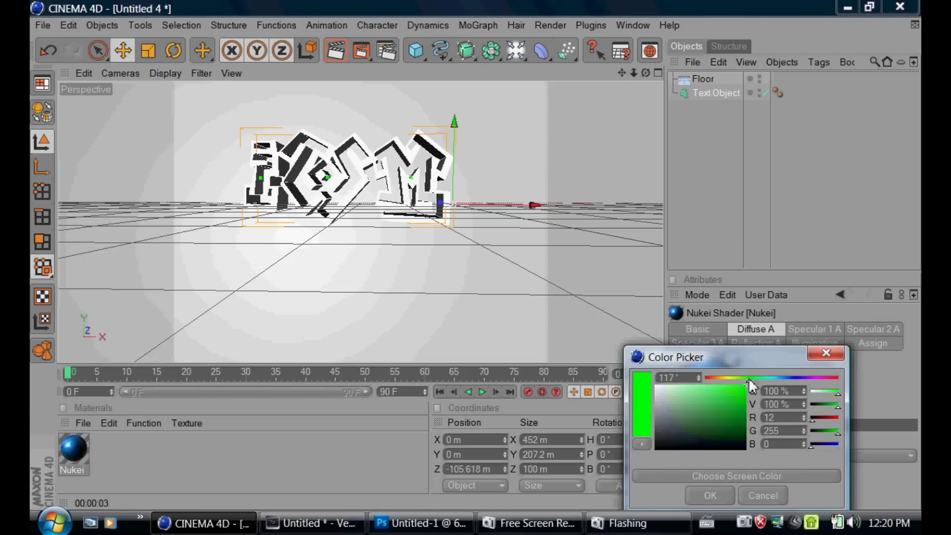
left_click(712, 495)
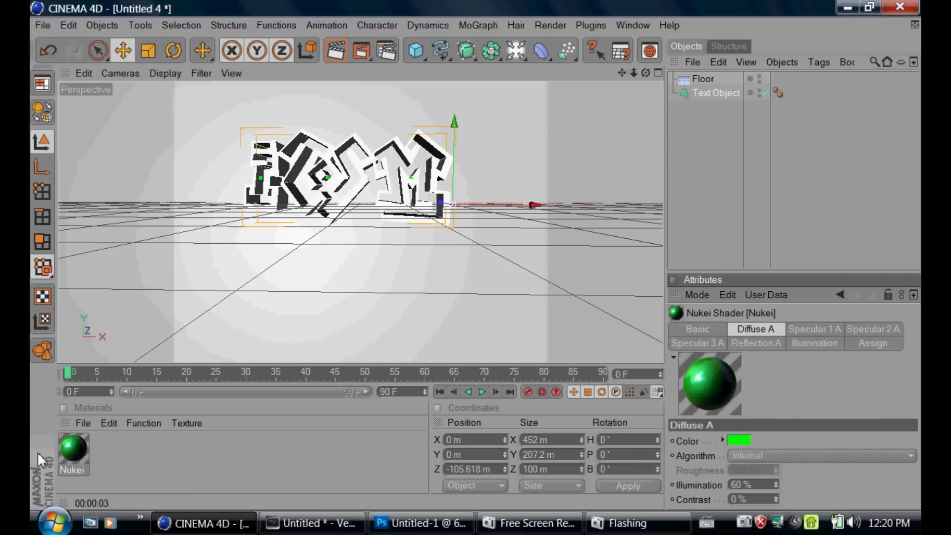
Apply the green Nukei material to the IWM text and preview the render.
left_click_drag(75, 452, 336, 189)
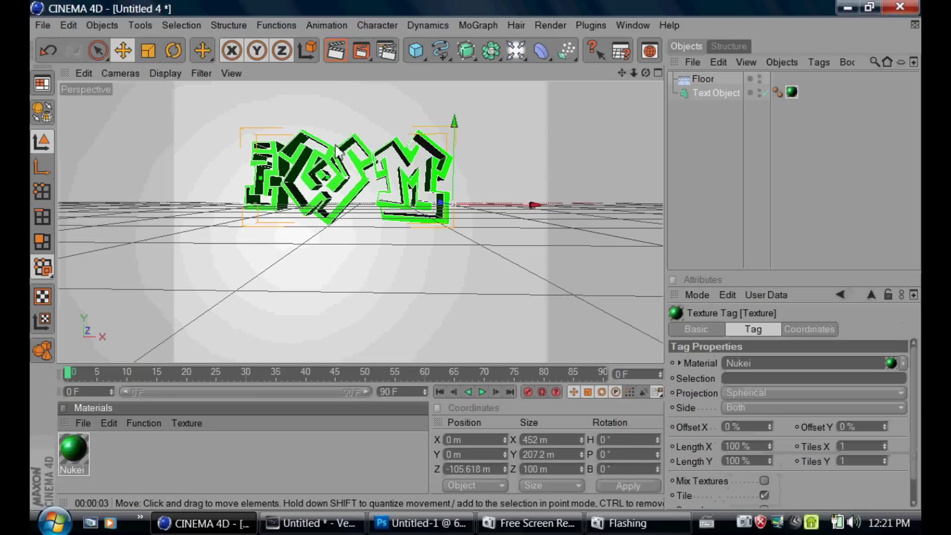
left_click(337, 62)
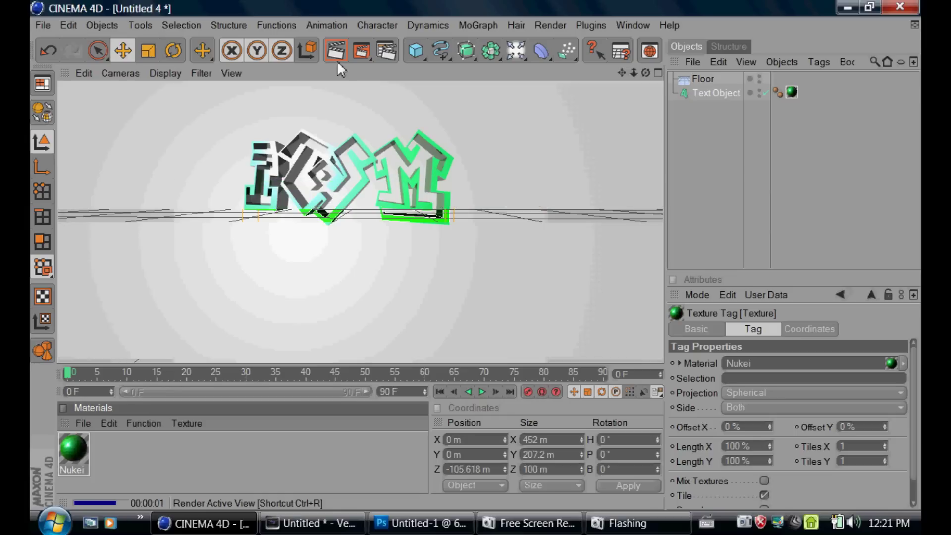
left_click(366, 206)
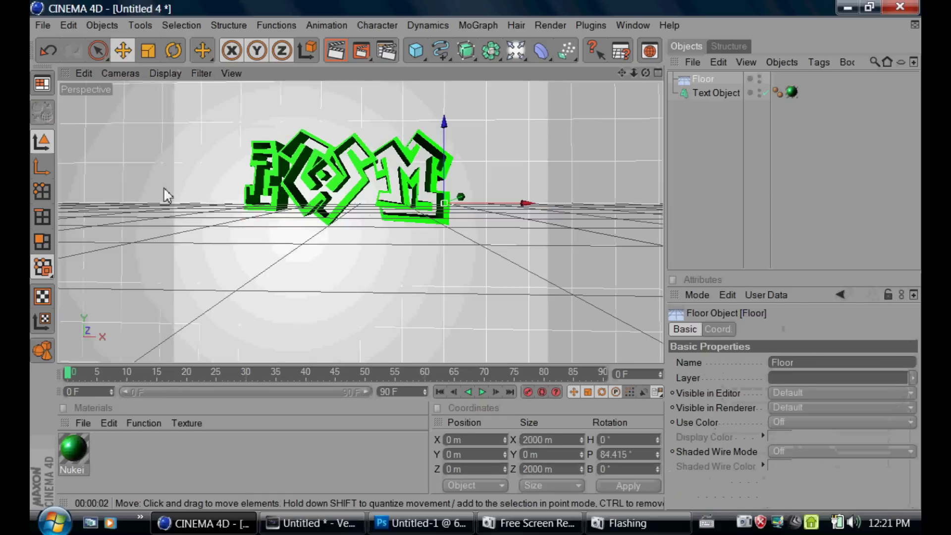
left_click(716, 92)
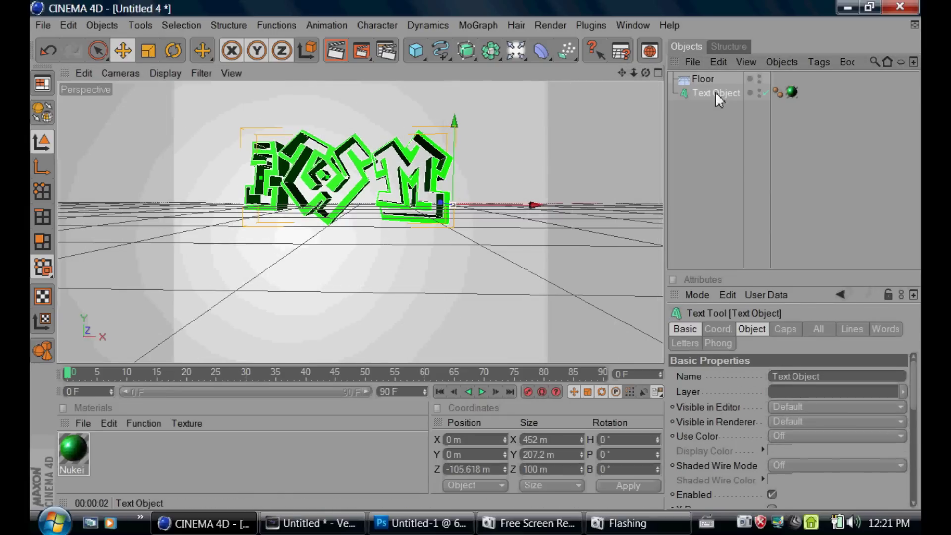
Make the text editable and expand it into separate I, W and M letter objects.
left_click(43, 112)
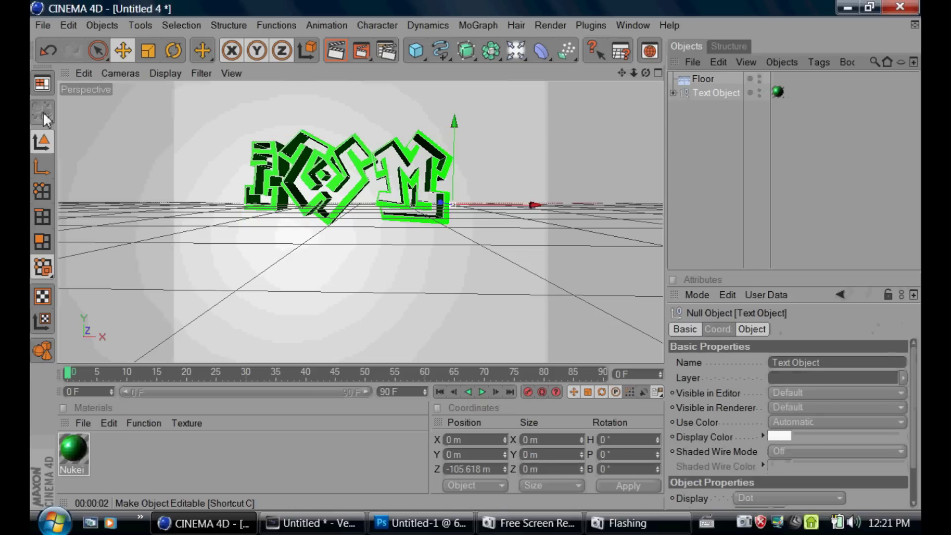
left_click(674, 93)
left_click(681, 107)
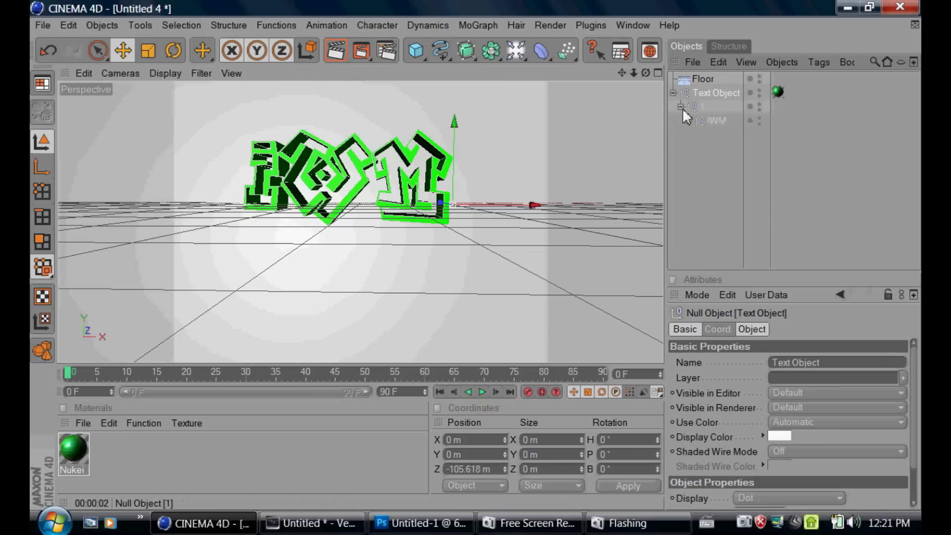
left_click(689, 121)
left_click(716, 149)
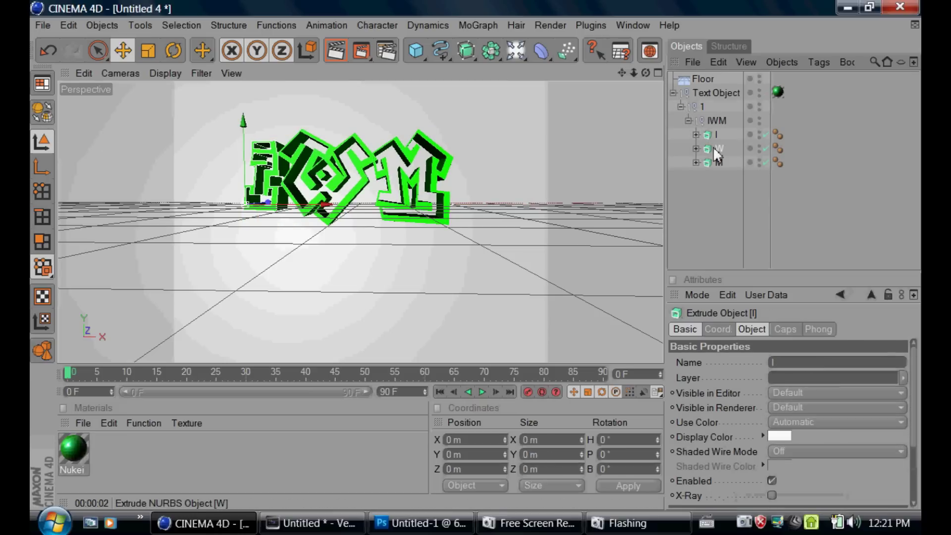
left_click(717, 162)
left_click(712, 131)
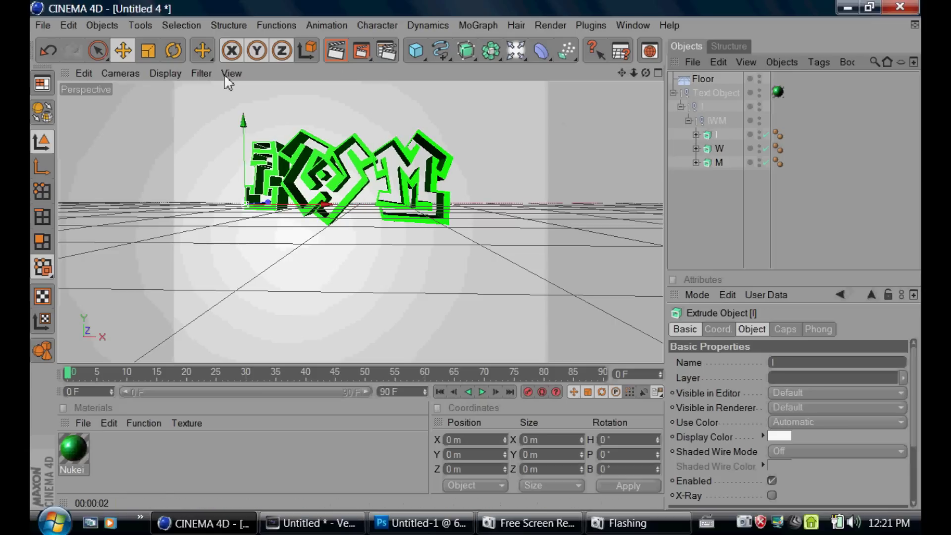
Move the I letter left and turn it around its vertical axis.
left_click_drag(260, 135, 248, 133)
left_click(175, 55)
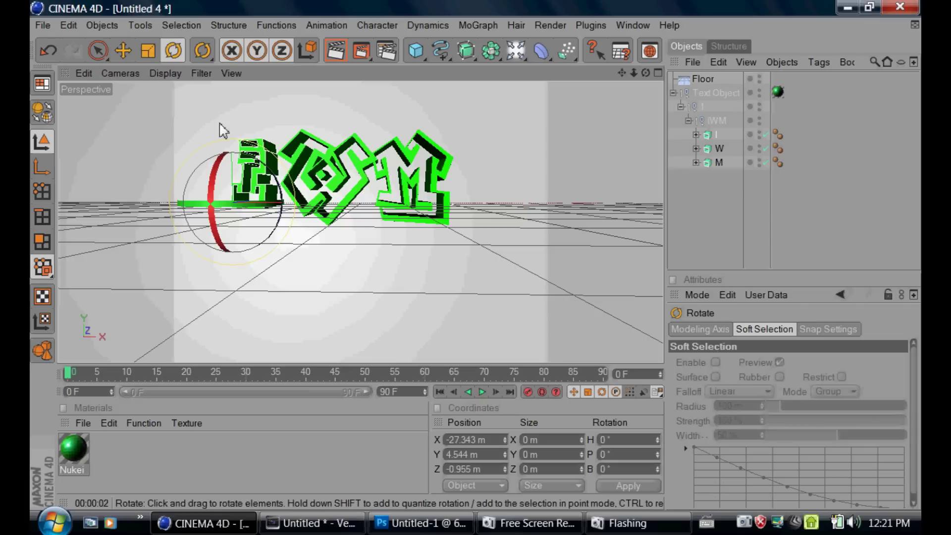
mouse_move(251, 205)
left_mouse_down()
mouse_move(233, 210)
mouse_move(242, 207)
left_mouse_up()
left_click(124, 51)
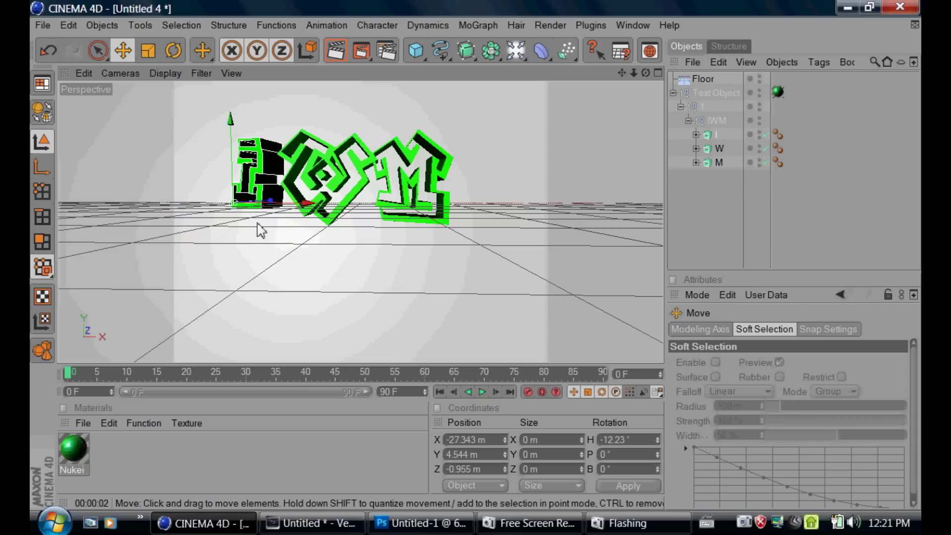
left_click_drag(273, 204, 273, 205)
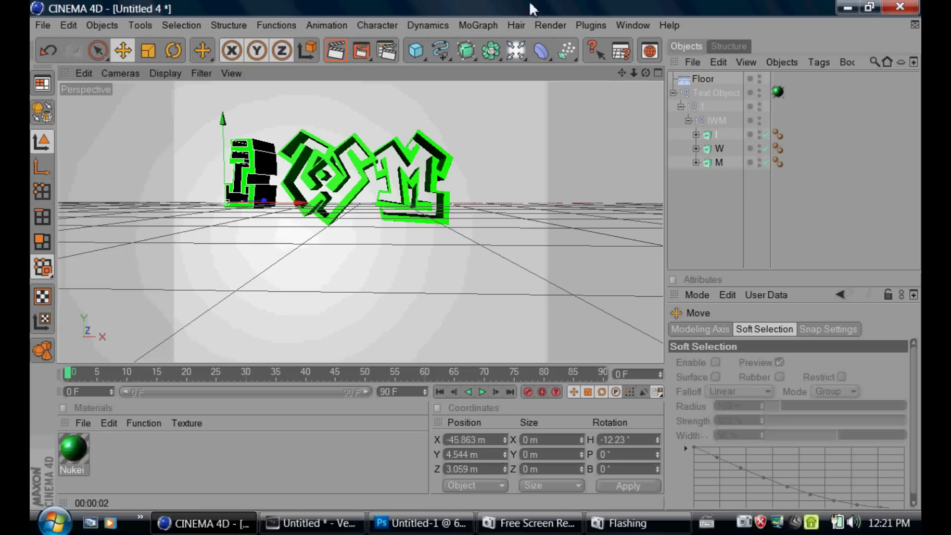
Move the M letter right and back, rotate it about 16.669°, and preview the render.
left_click_drag(644, 72, 476, 250)
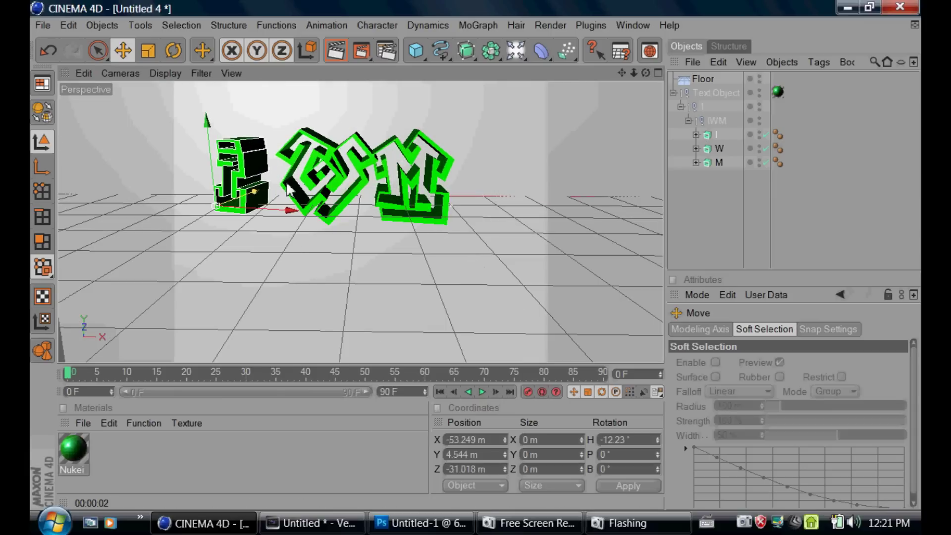
left_click(717, 160)
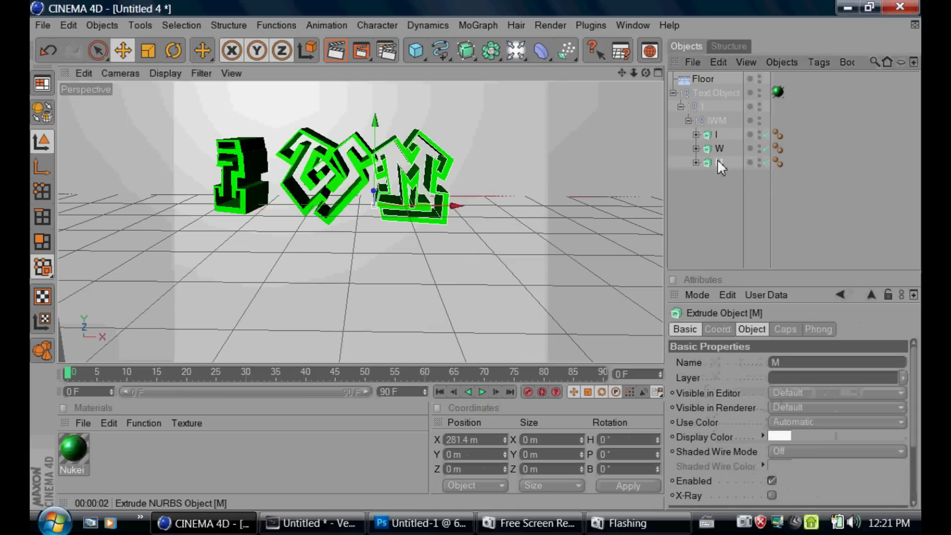
left_click_drag(484, 263, 481, 244)
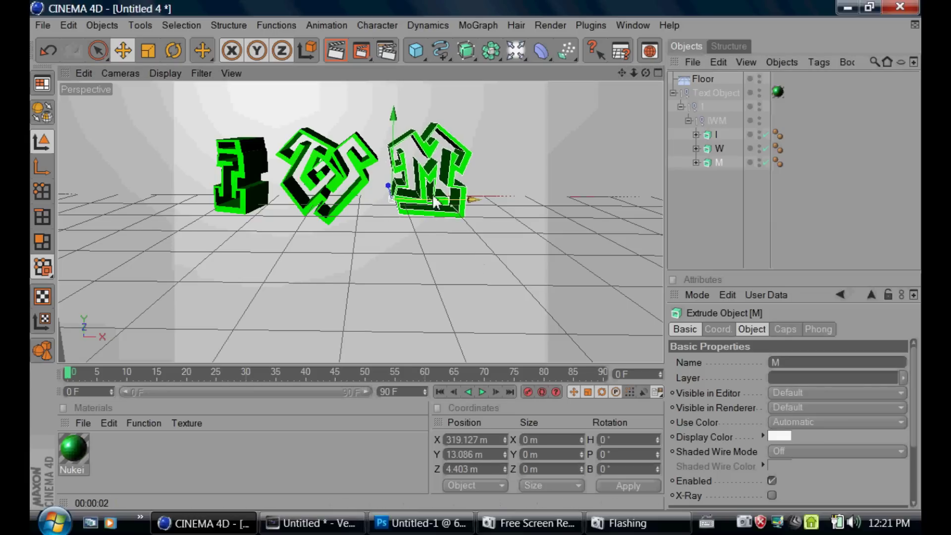
left_click(172, 51)
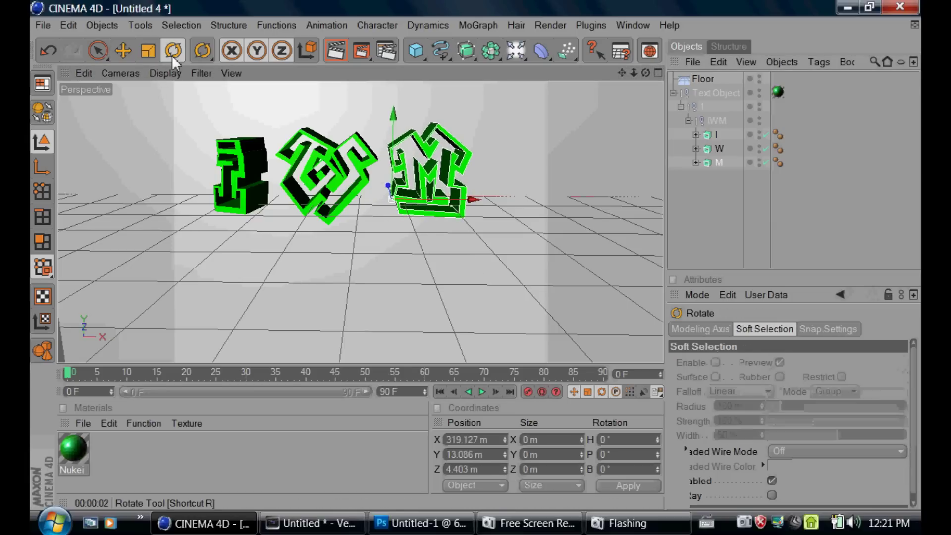
left_click_drag(423, 206, 436, 204)
left_click(127, 51)
left_click_drag(383, 193, 485, 260)
left_click(337, 52)
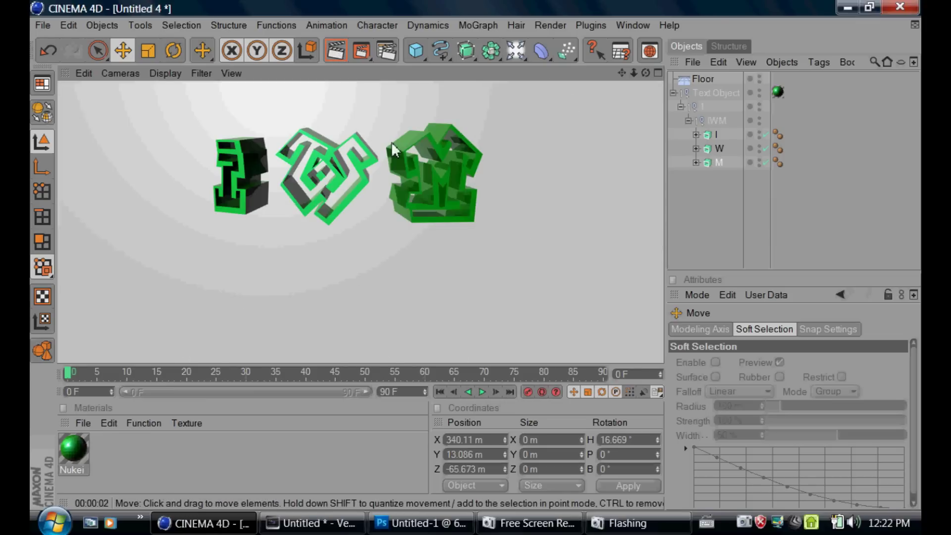
left_click(371, 117)
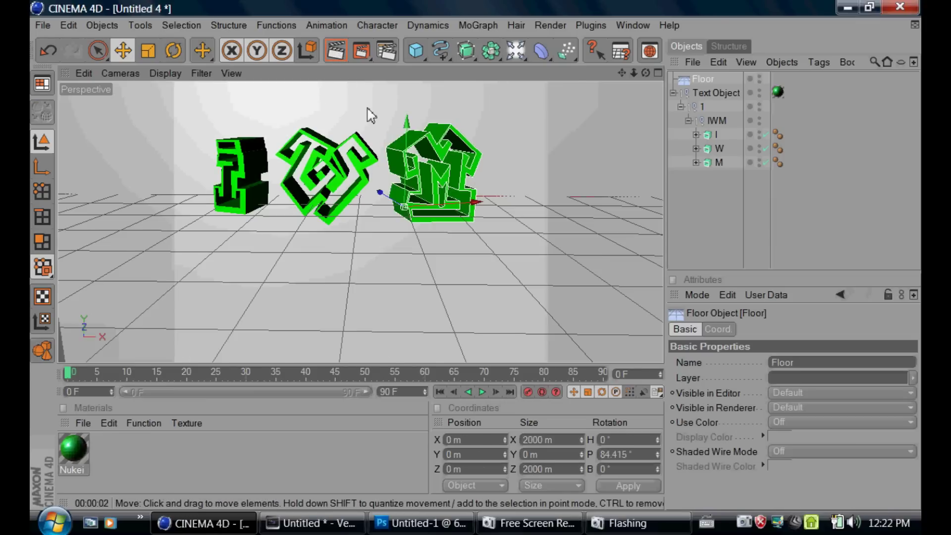
Check the render output size of 1280 width in Render Settings.
left_click(388, 52)
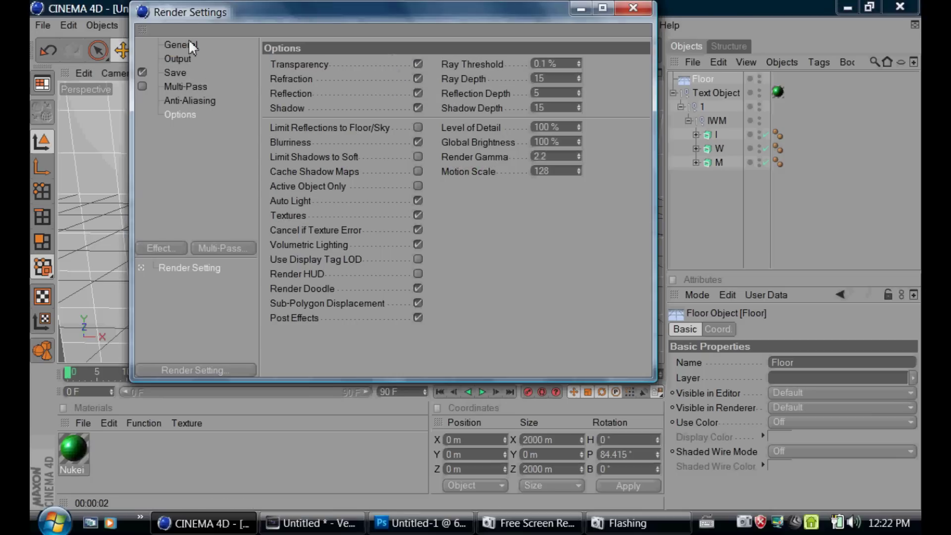
left_click(176, 59)
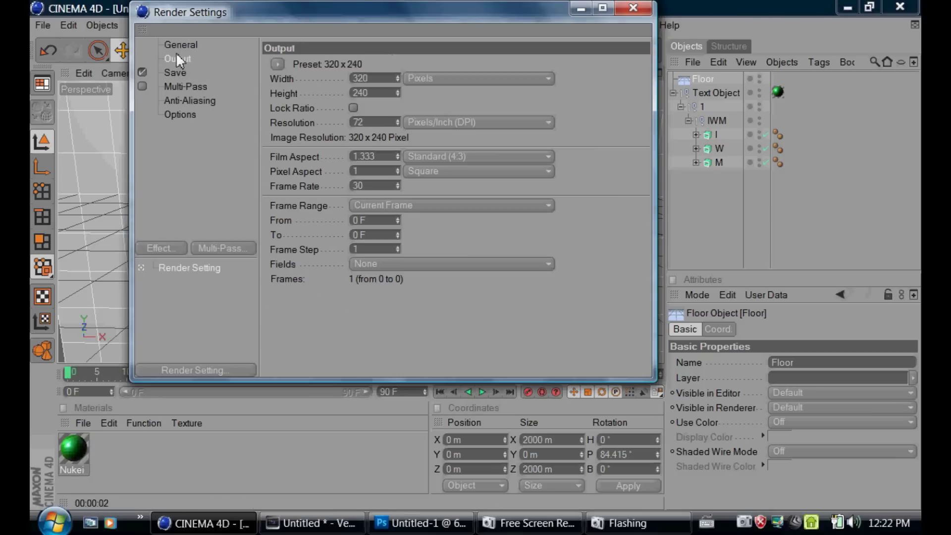
left_click(379, 92)
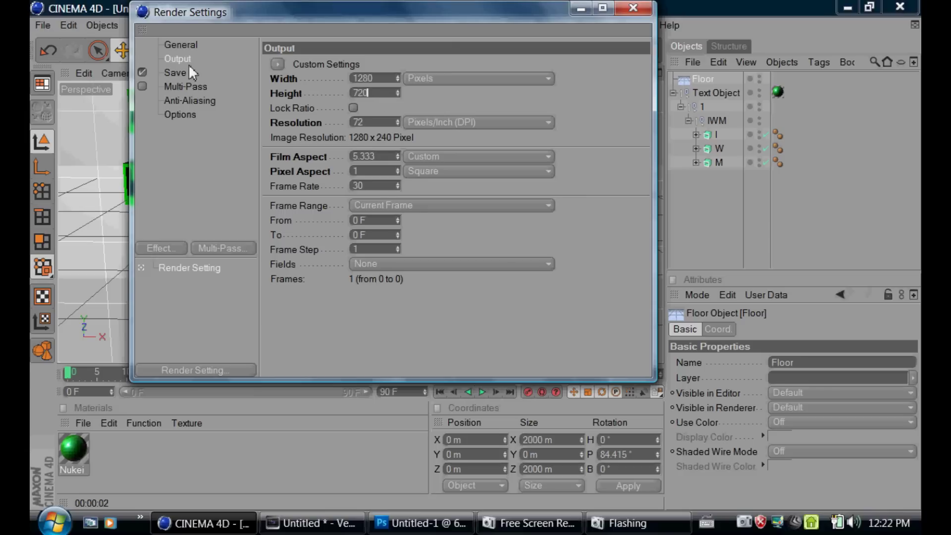
Save renders as TIFF (PSD Layers) named 'c4d tutorial' in the pictures folder.
left_click(183, 72)
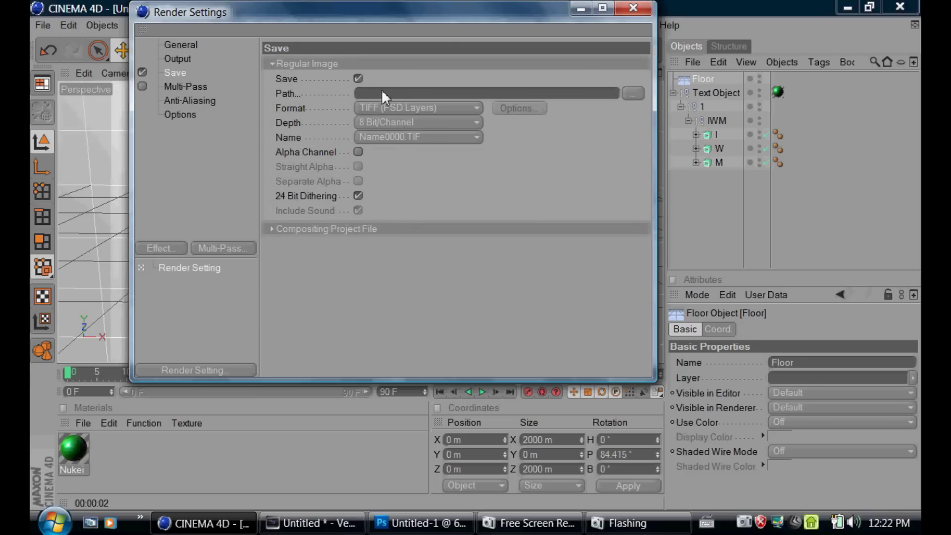
left_click(395, 105)
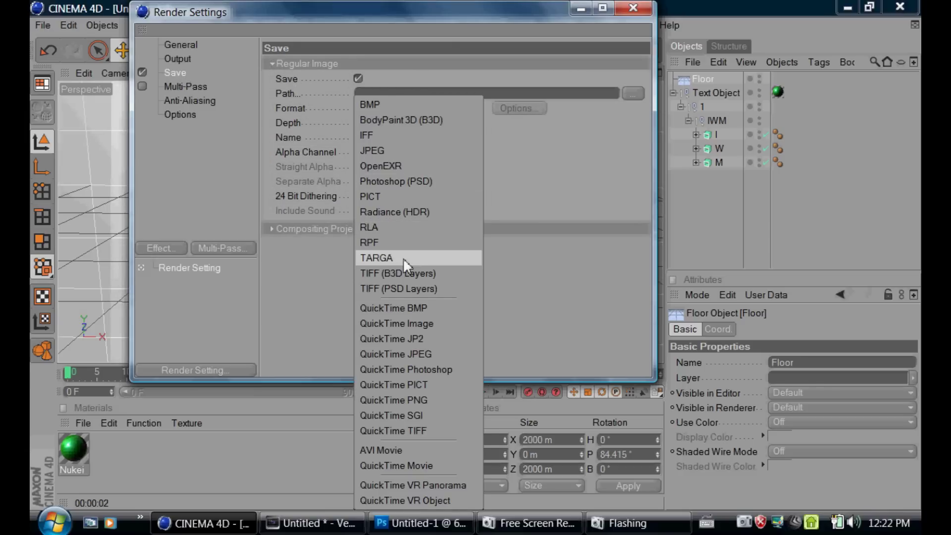
left_click(405, 290)
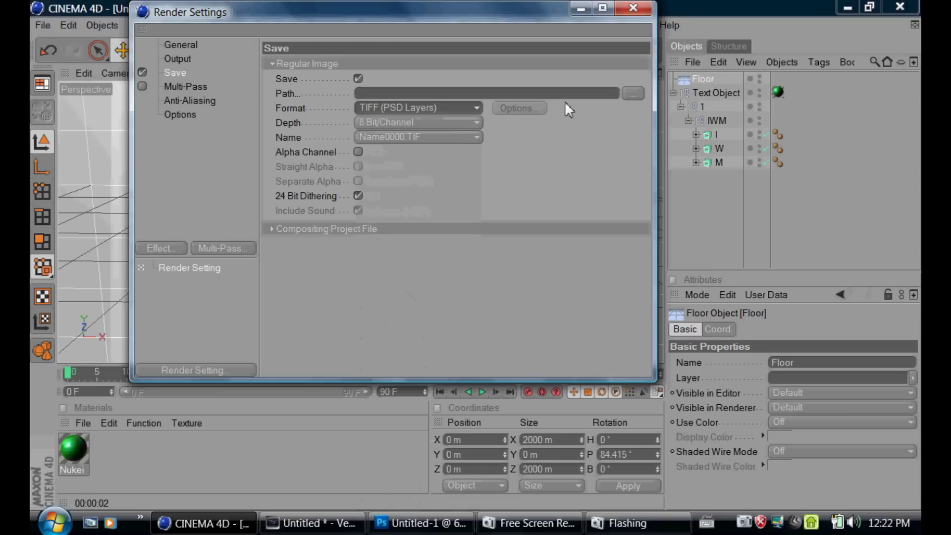
left_click(636, 90)
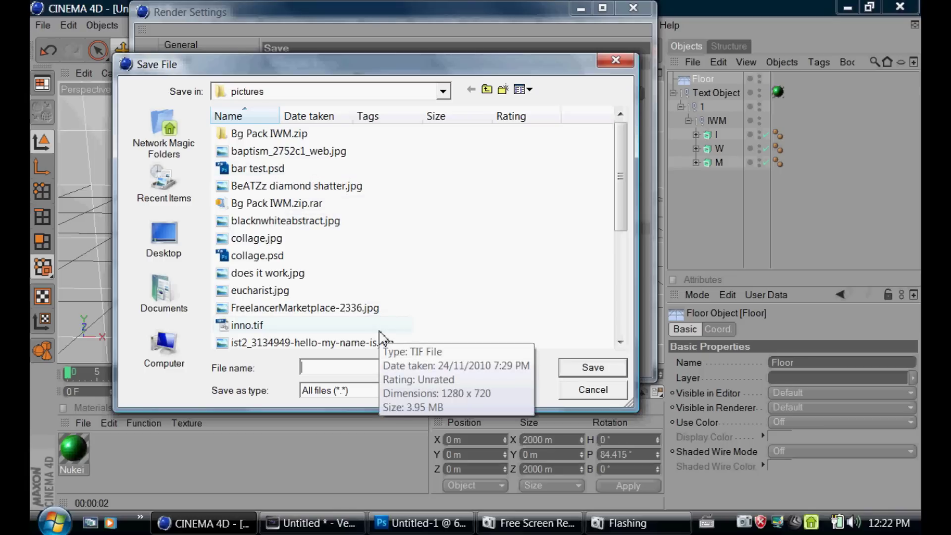
type("c4d tutorial")
left_click(593, 372)
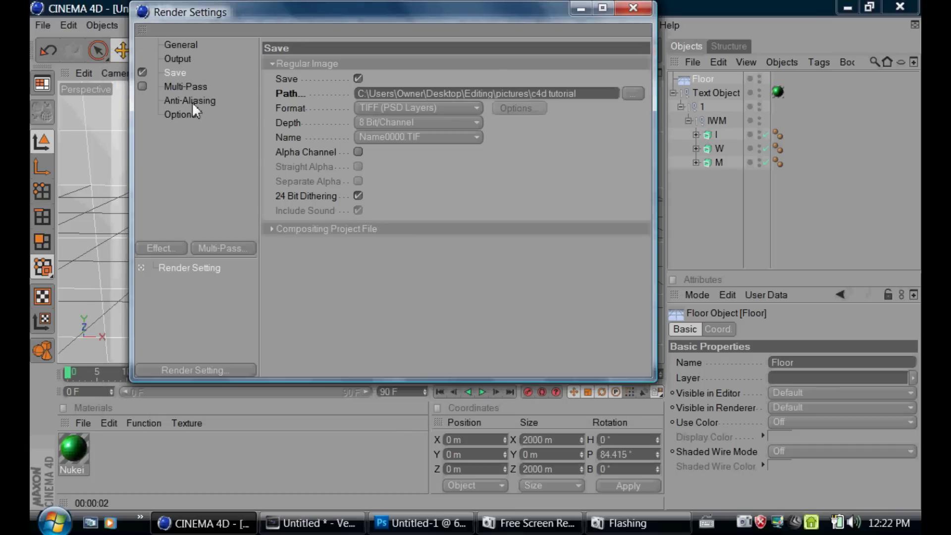
left_click(646, 7)
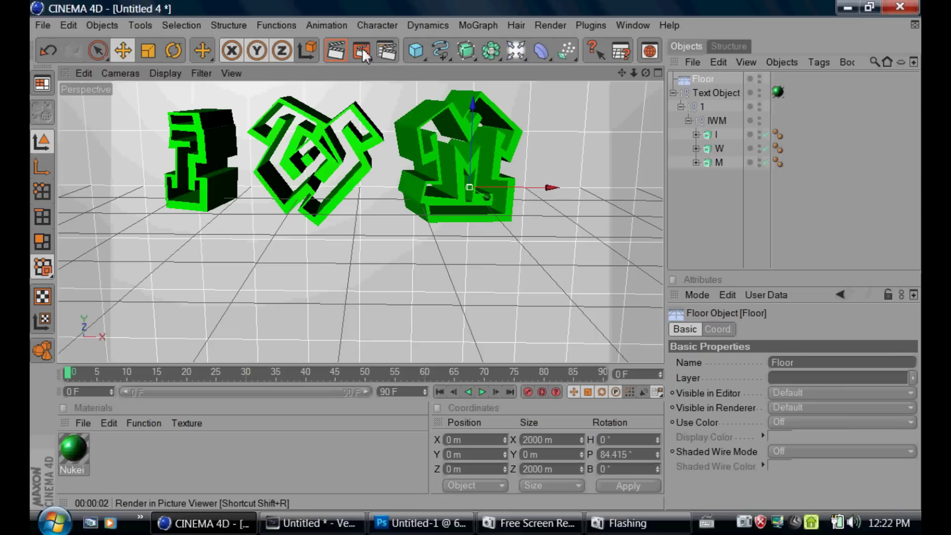
Render the green IWM letters to a 1280×720 image, then switch to Photoshop.
left_click(361, 48)
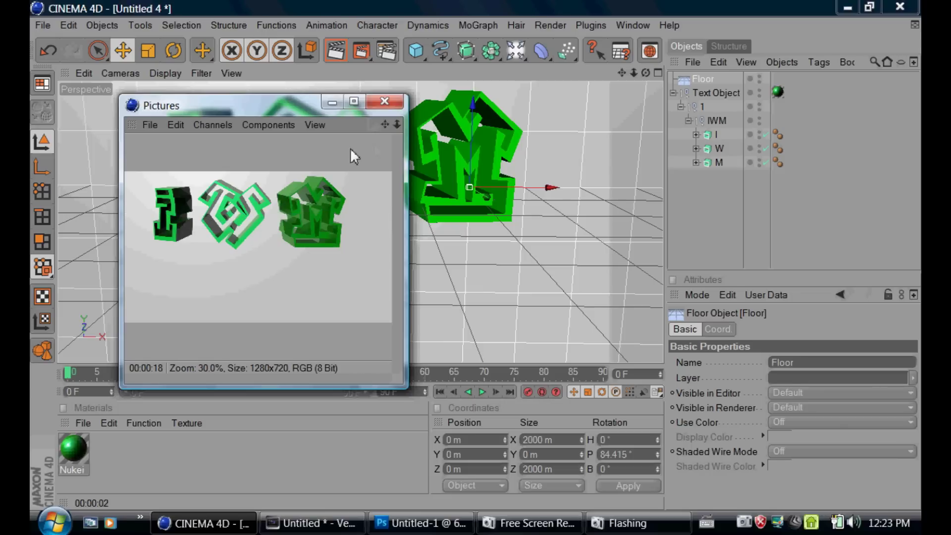
left_click(384, 101)
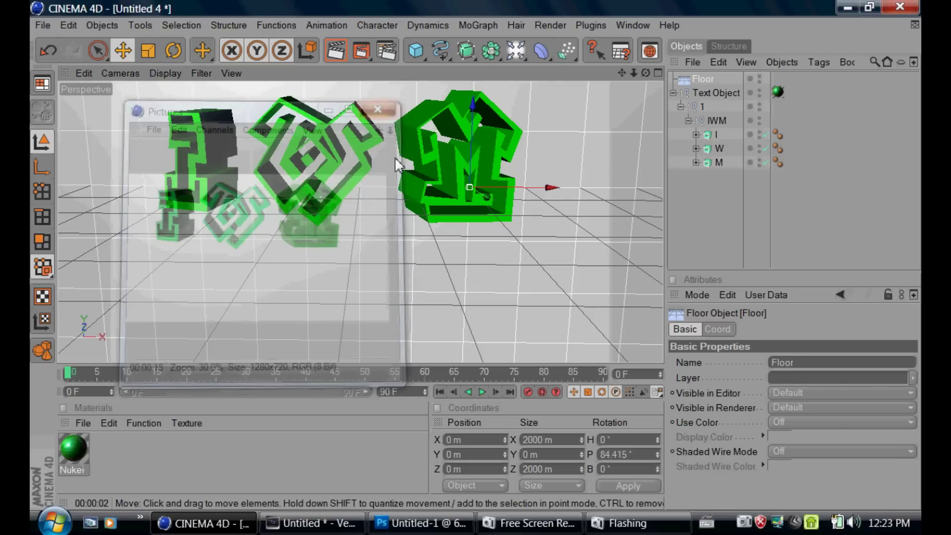
key("alt+Tab")
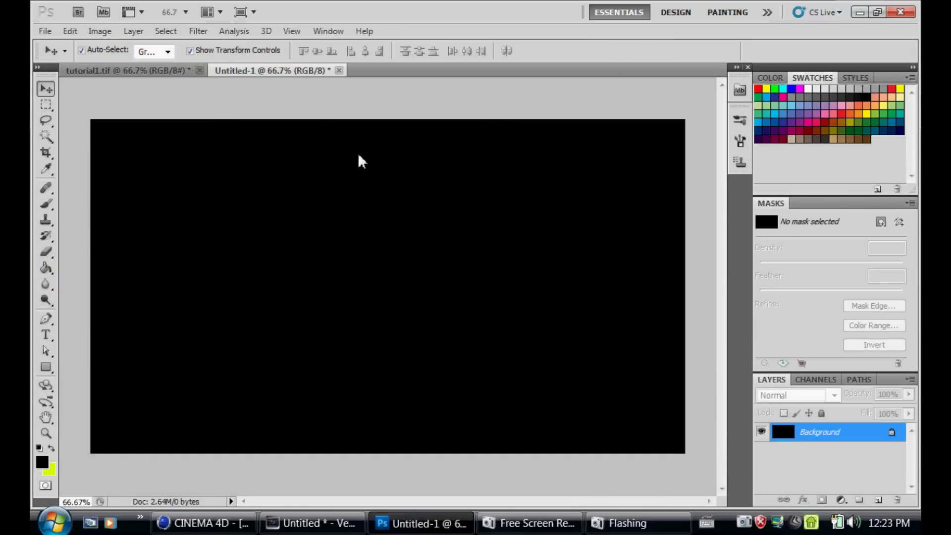
Open c4d tutorial.tif from the pictures folder in Photoshop.
left_click(46, 30)
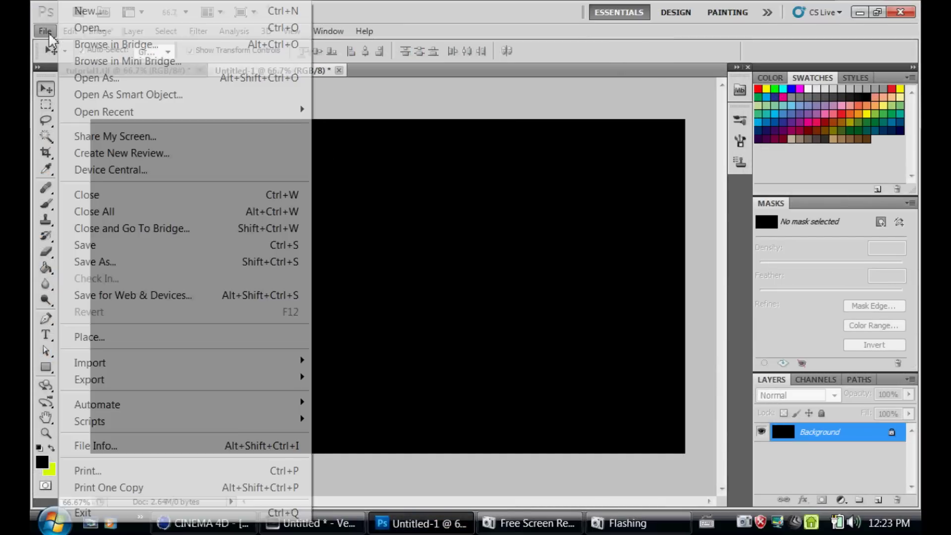
left_click(82, 28)
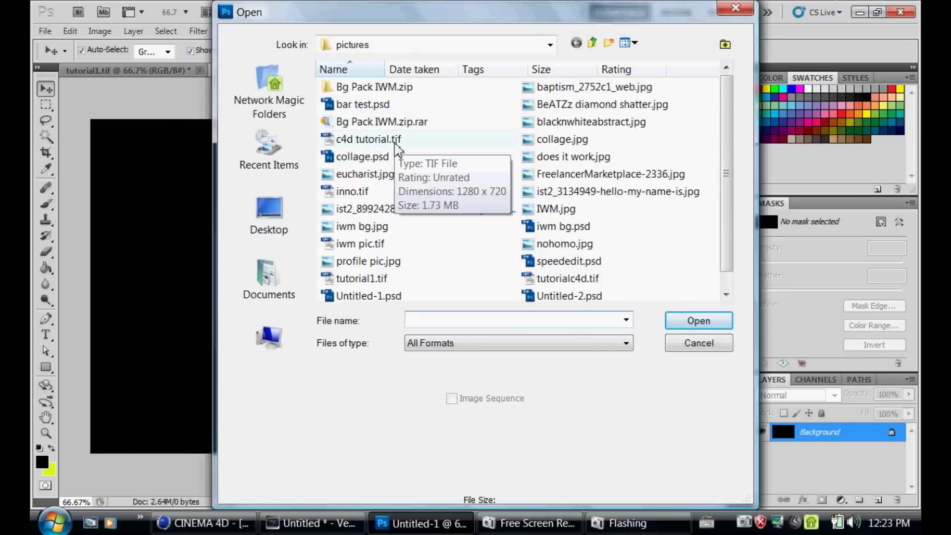
left_click(396, 142)
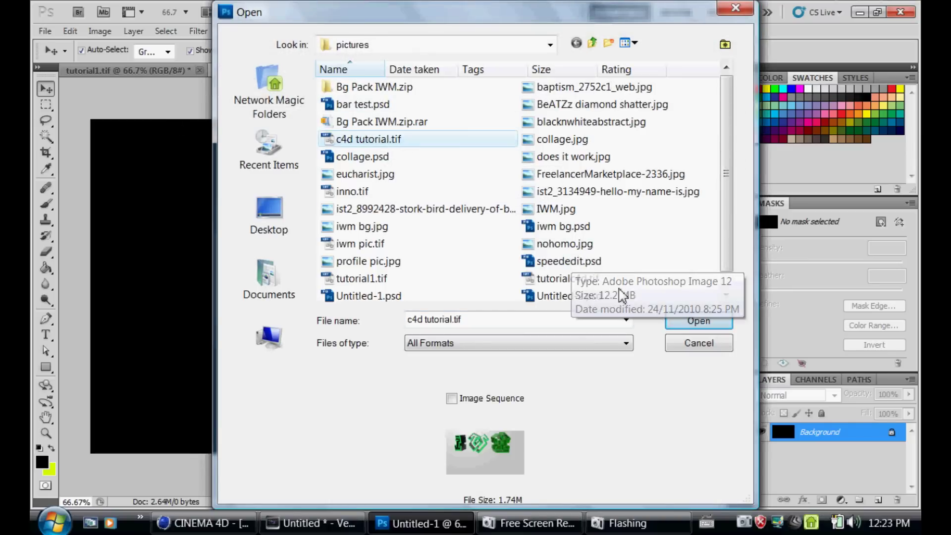
left_click(681, 325)
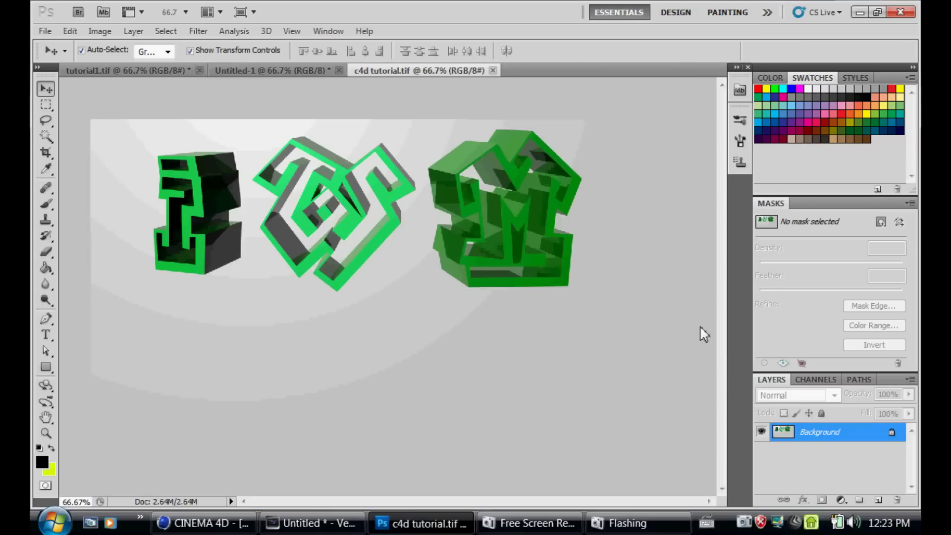
Duplicate the Background layer and delete the light grey background with the Magic Wand.
left_click_drag(858, 432, 876, 499)
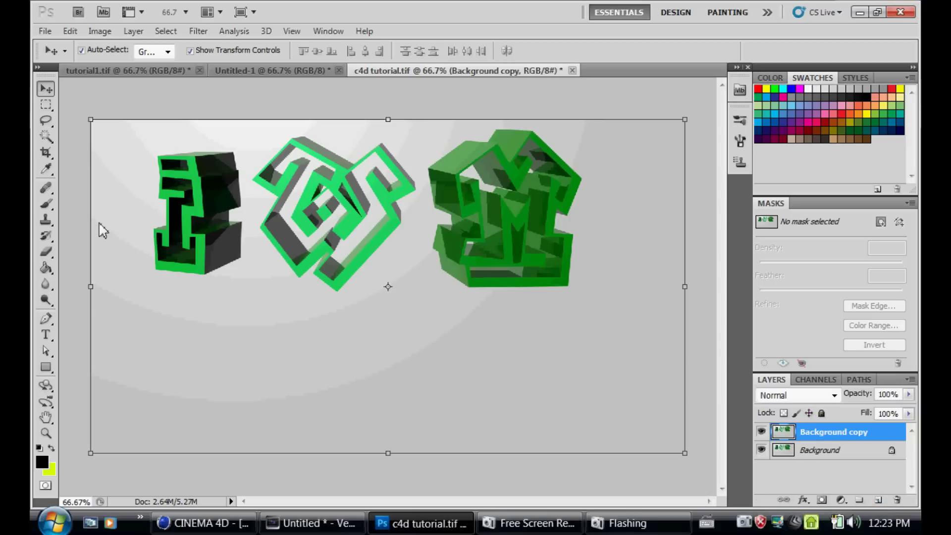
left_click(46, 135)
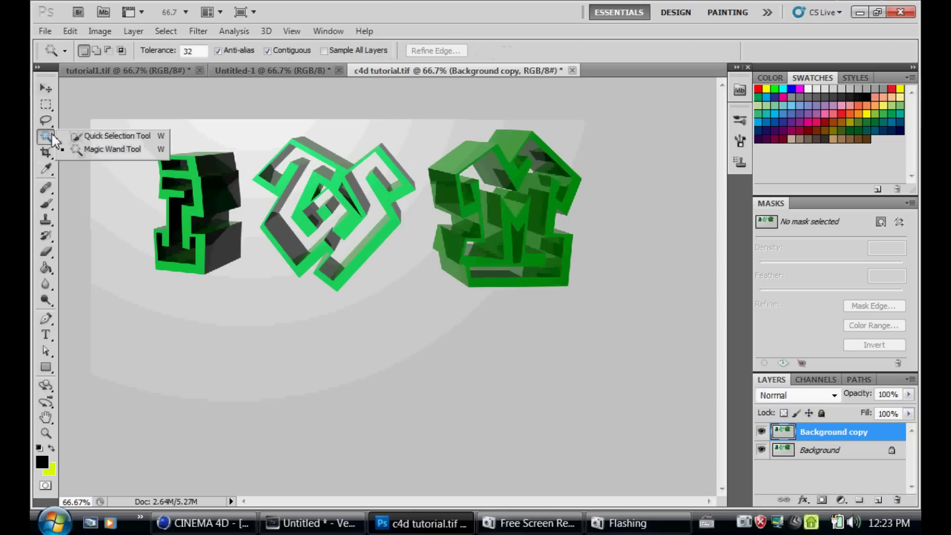
left_click(92, 148)
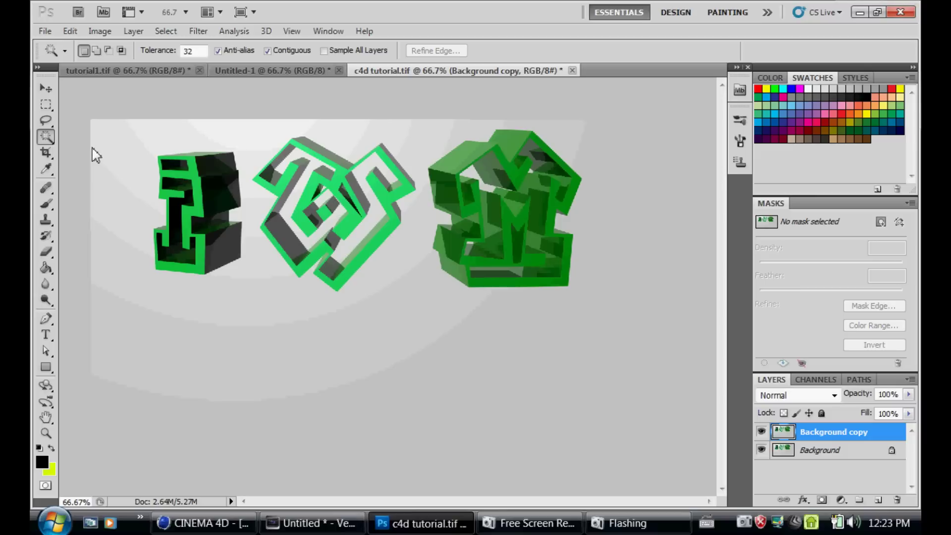
left_click(134, 189)
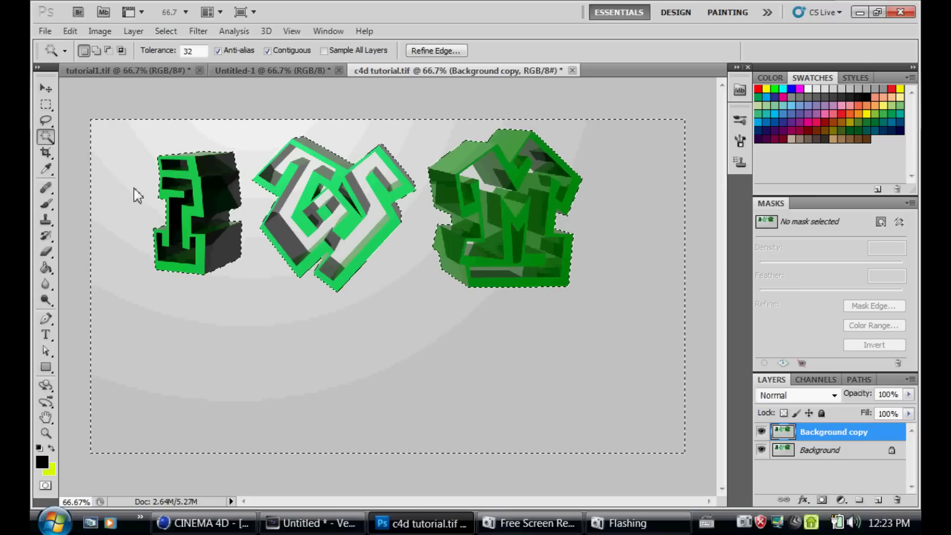
key("Delete")
key("ctrl+d")
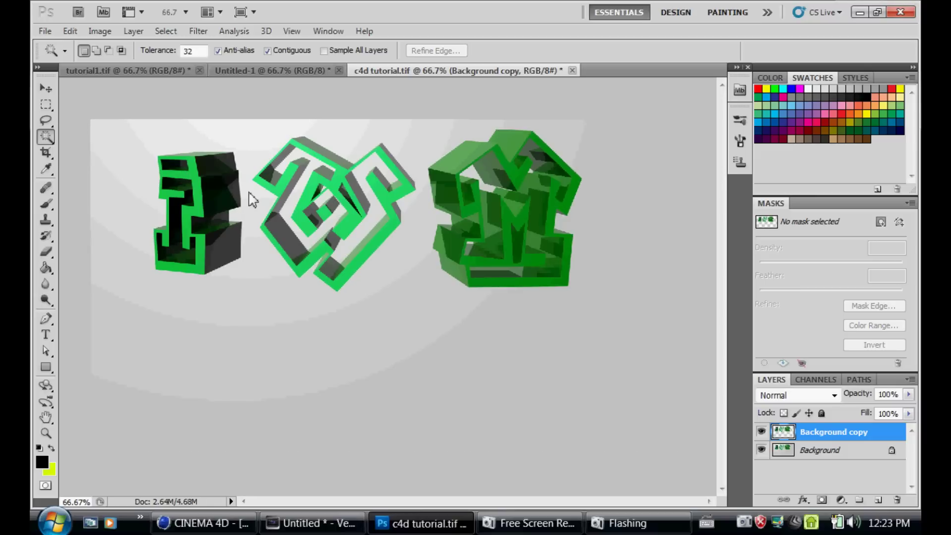
Test Magic Wand selections on grey and green areas of the letters, deselecting each.
left_click(298, 198)
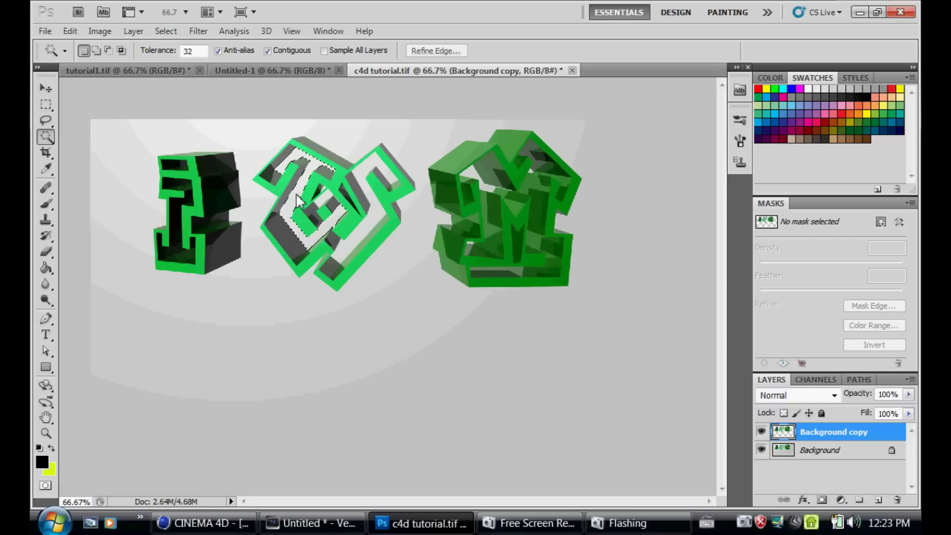
key("ctrl+d")
left_click(327, 209)
key("ctrl+d")
left_click(350, 220)
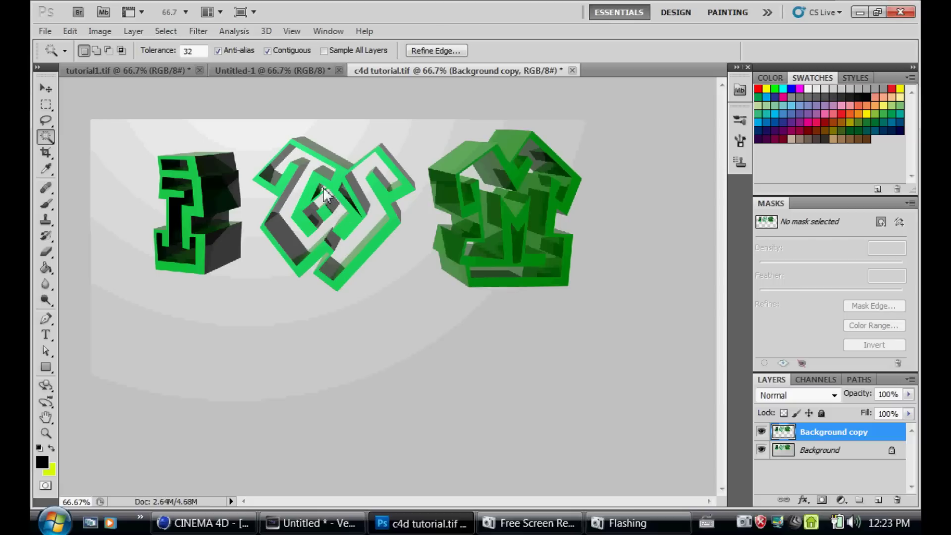
key("ctrl+d")
left_click(370, 181)
key("ctrl+d")
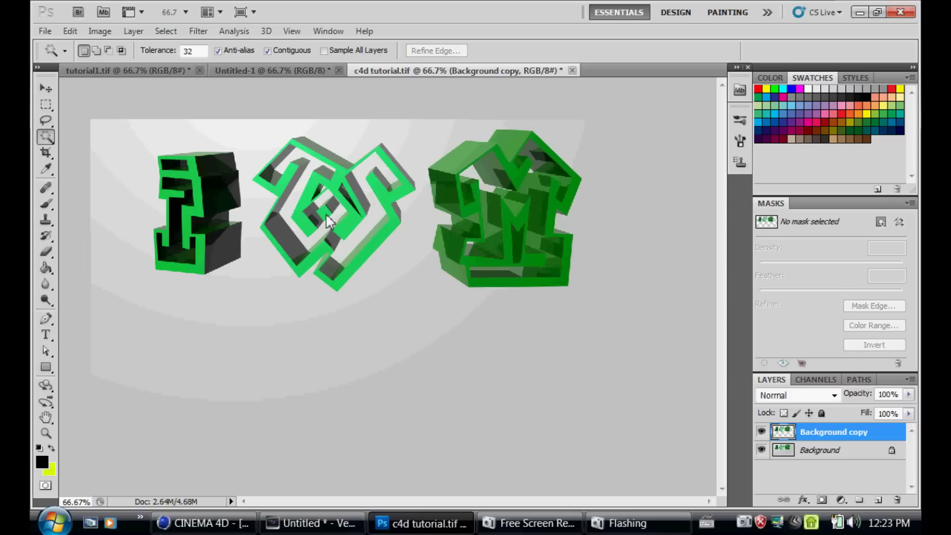
left_click(481, 183)
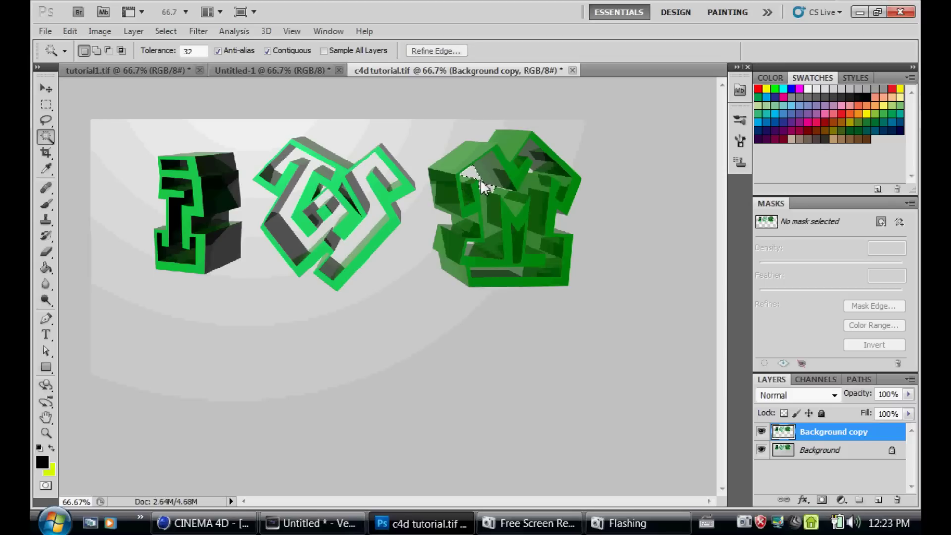
key("ctrl+d")
left_click(528, 171)
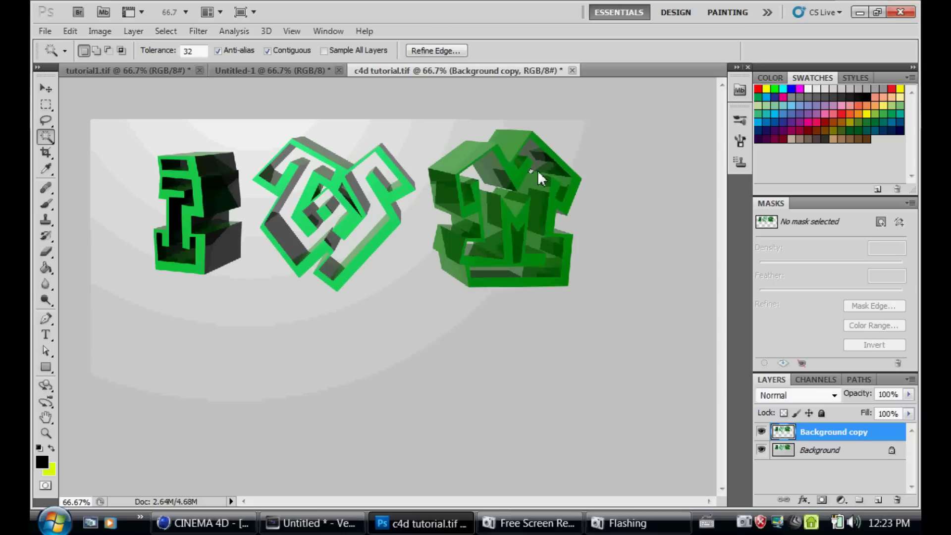
key("ctrl+d")
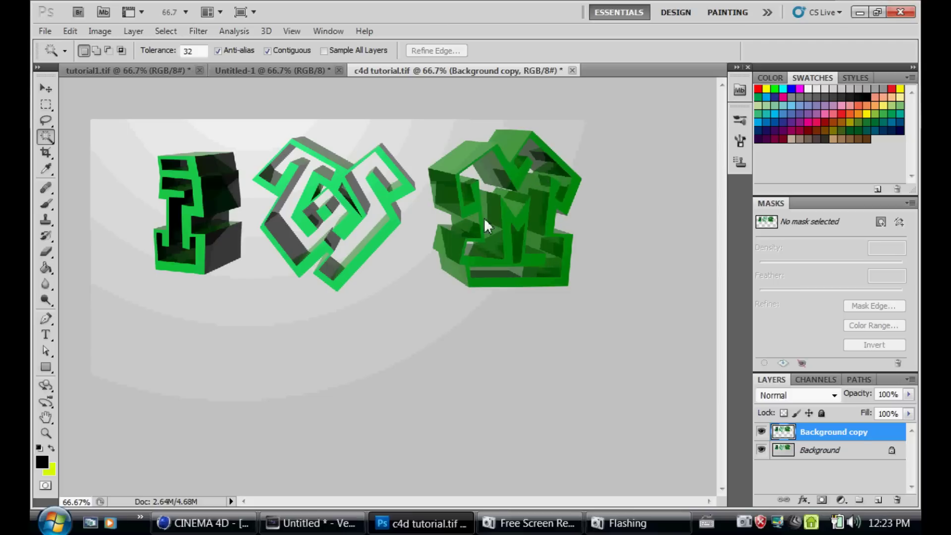
left_click(470, 244)
key("ctrl+d")
left_click(347, 185)
key("ctrl+d")
Box-select all three green letters and drag them onto the black Untitled-1 canvas.
left_click(49, 103)
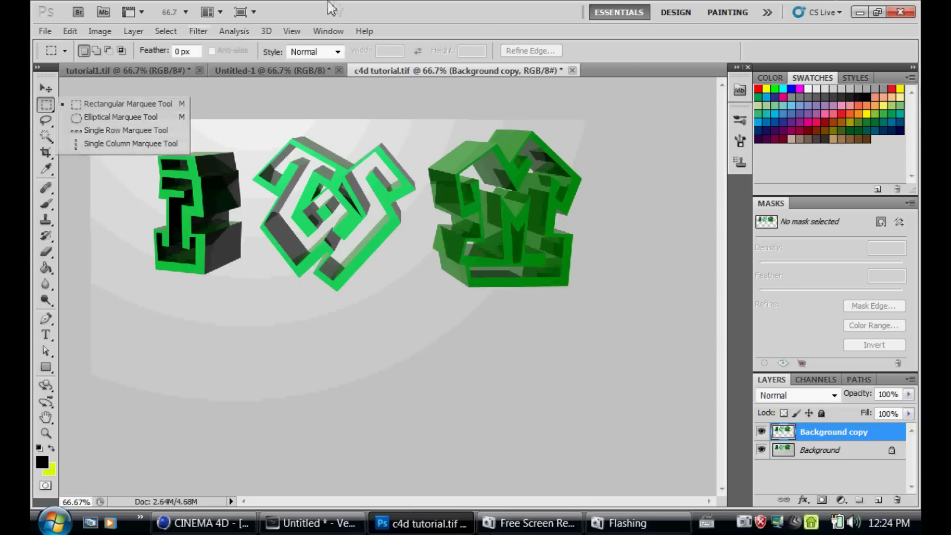
left_click(114, 100)
left_click_drag(135, 134, 642, 298)
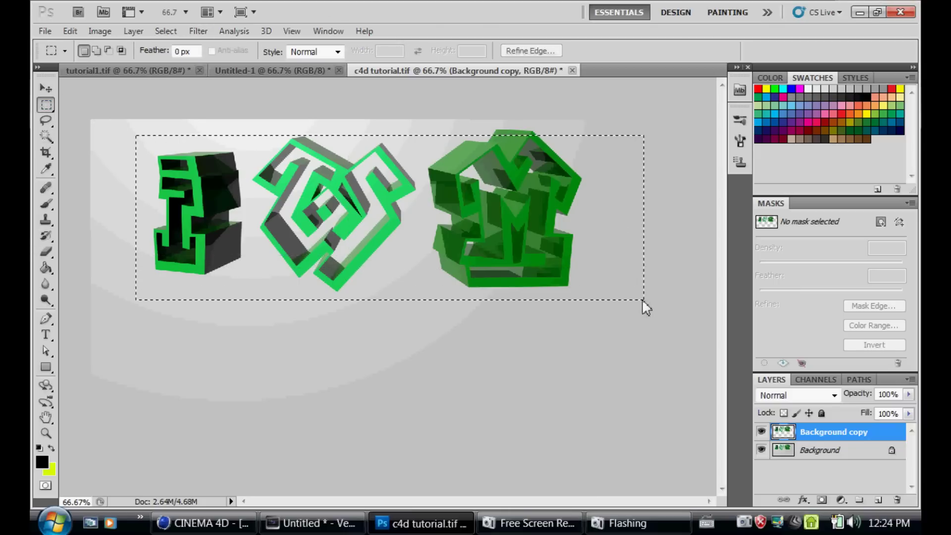
left_click(642, 298)
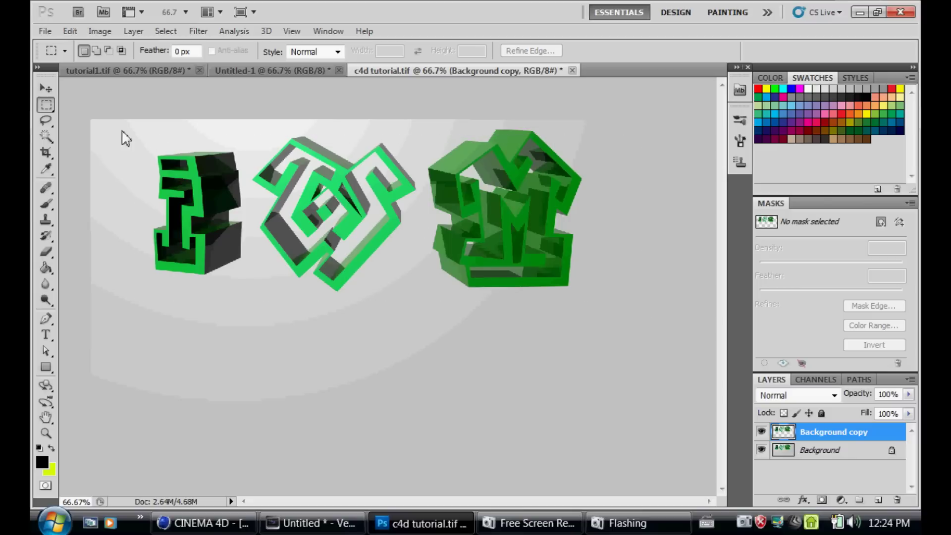
left_click_drag(407, 275, 626, 328)
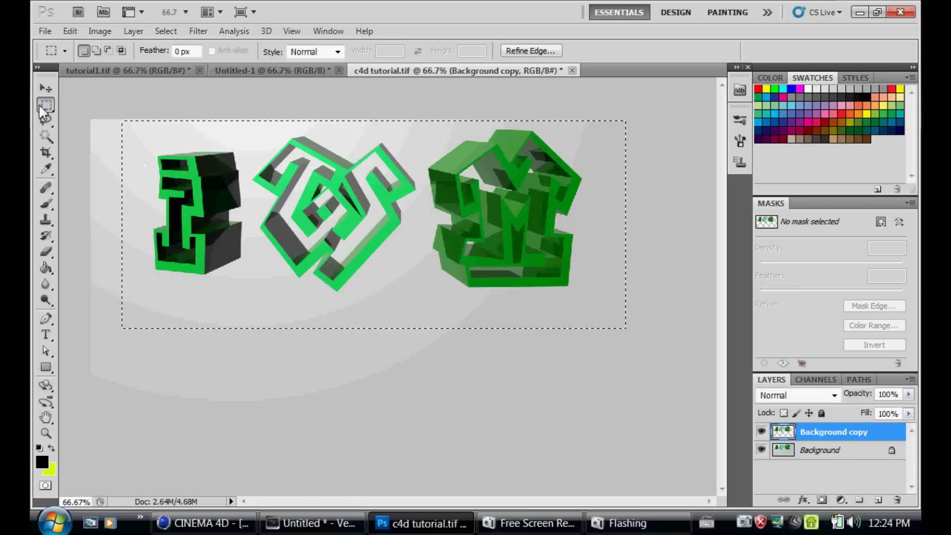
left_click(45, 88)
left_click_drag(266, 187, 324, 236)
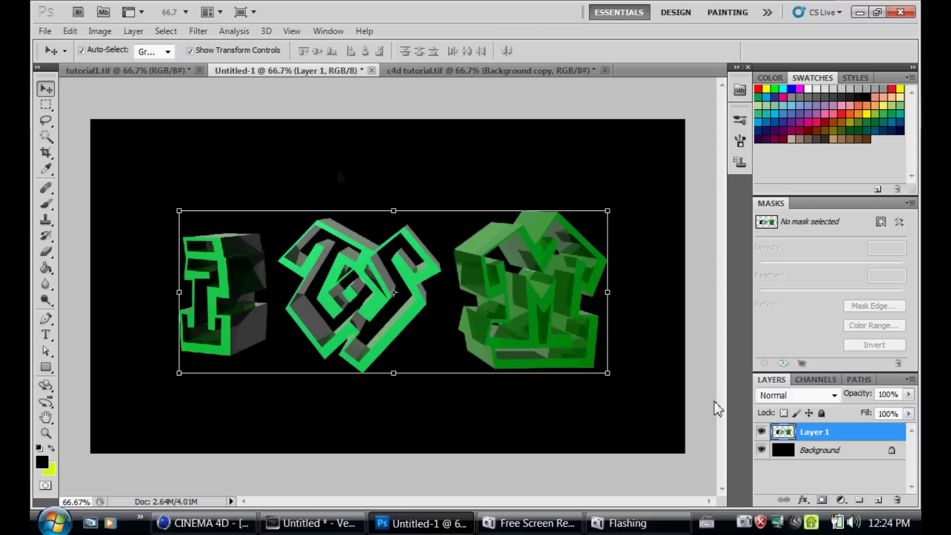
Scale the pasted IWM letters on Layer 1 down to about 77% width and 68% height.
left_click_drag(185, 204, 275, 262)
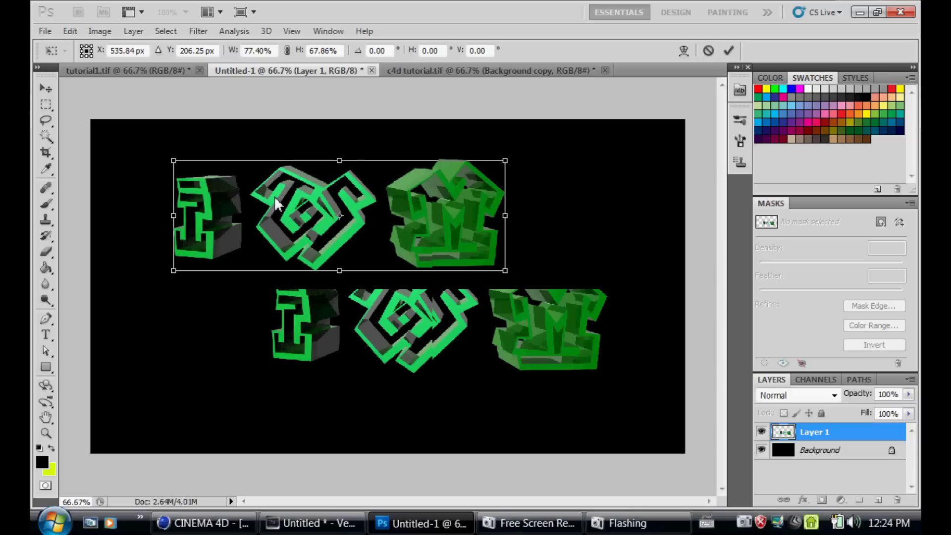